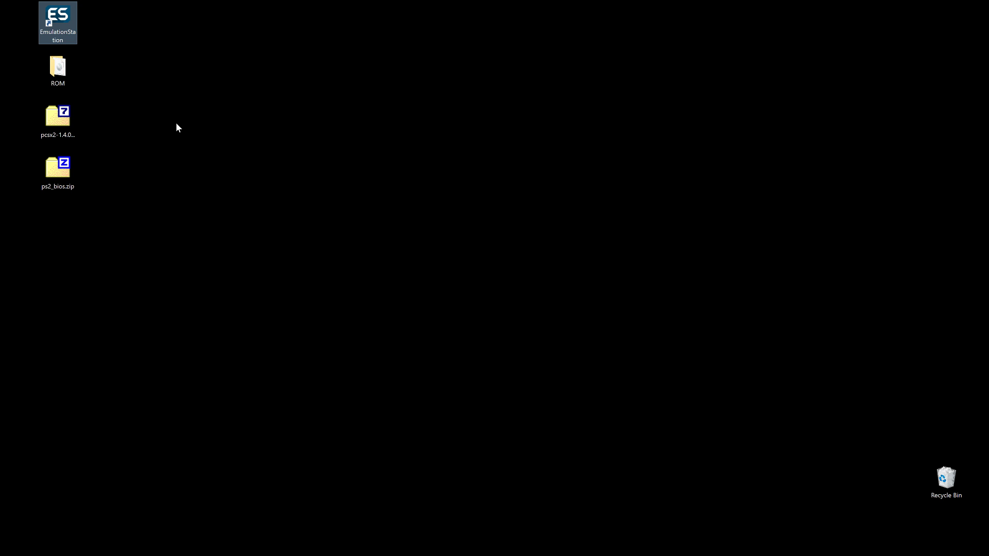
# Check the game image in the desktop ROM folder, then the ps2_bios.zip archive.
pyautogui.click(69, 73)
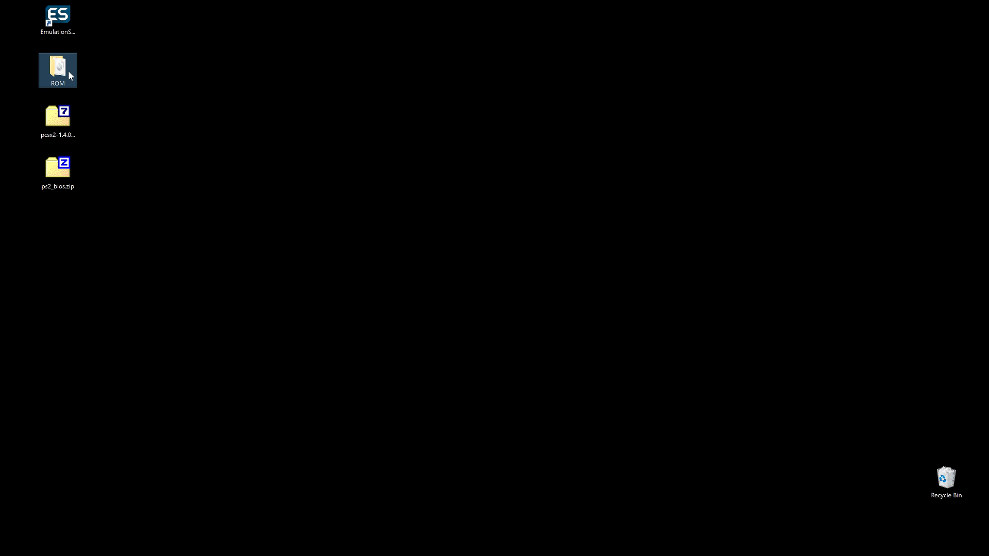
pyautogui.click(256, 139)
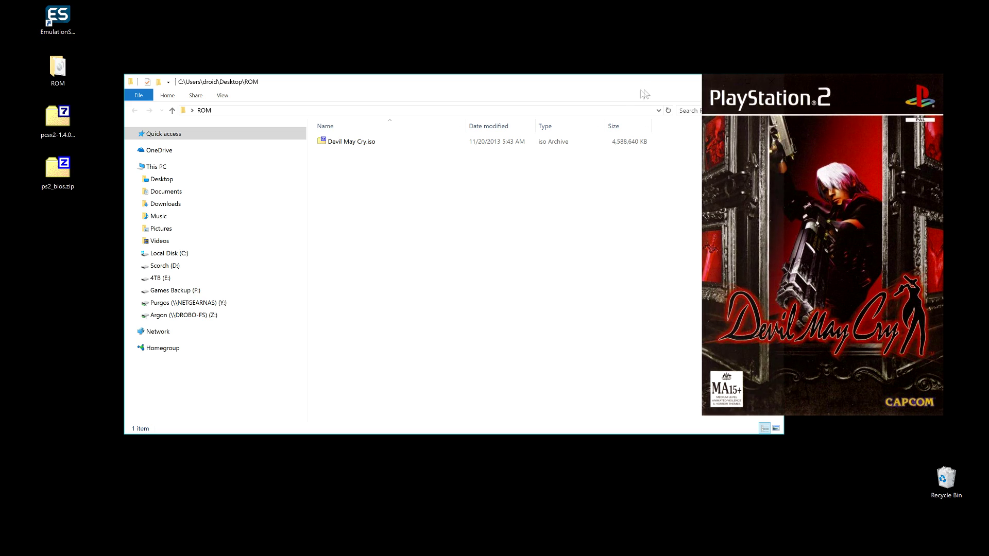
pyautogui.click(763, 83)
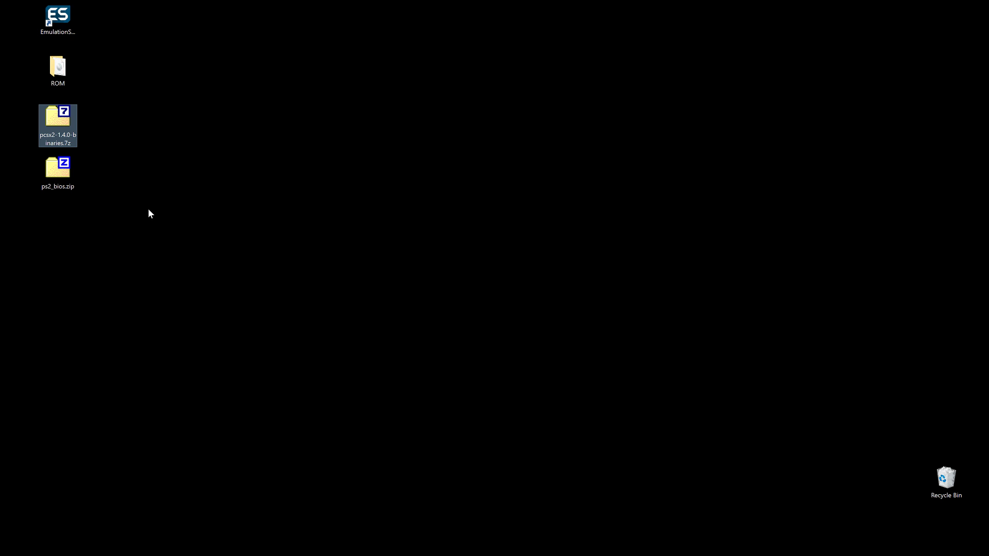
pyautogui.click(71, 186)
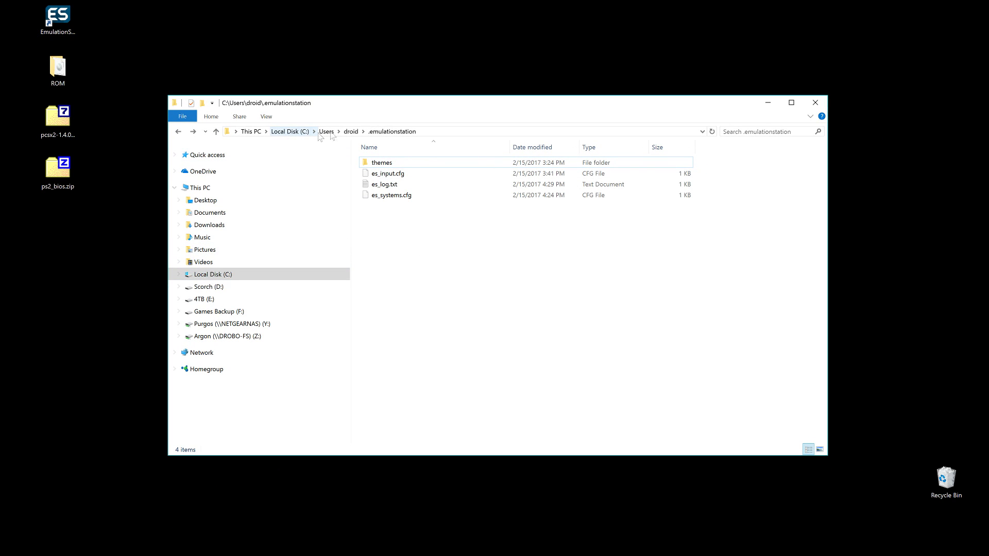
# Create a folder named roms inside the .emulationstation folder of the user profile.
pyautogui.click(351, 132)
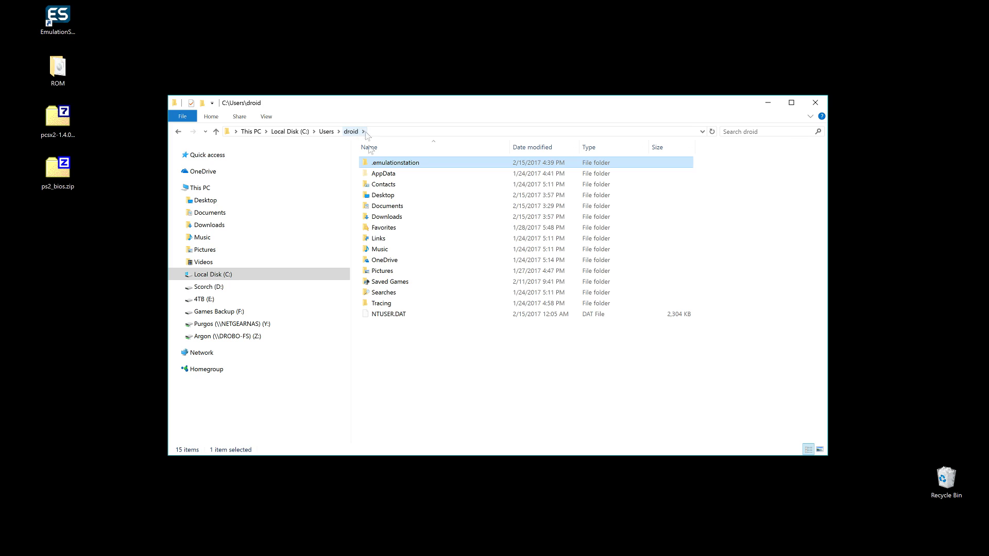
pyautogui.doubleClick(389, 164)
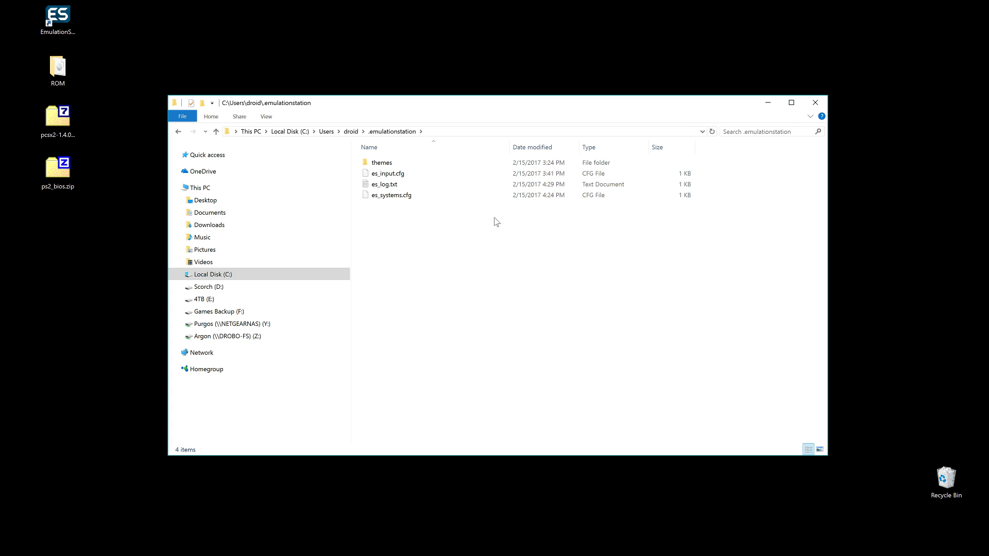
pyautogui.rightClick(452, 247)
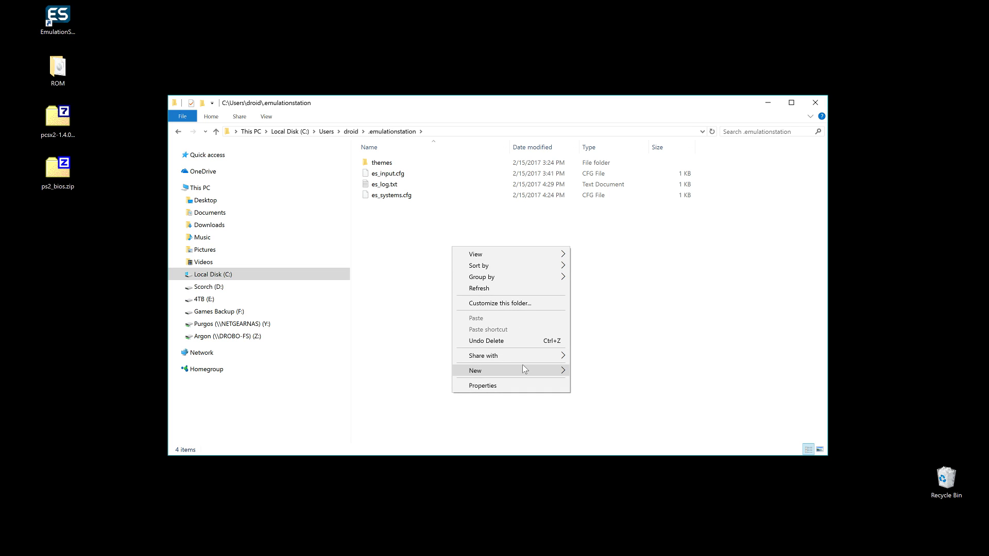
pyautogui.moveTo(520, 370)
pyautogui.click(580, 372)
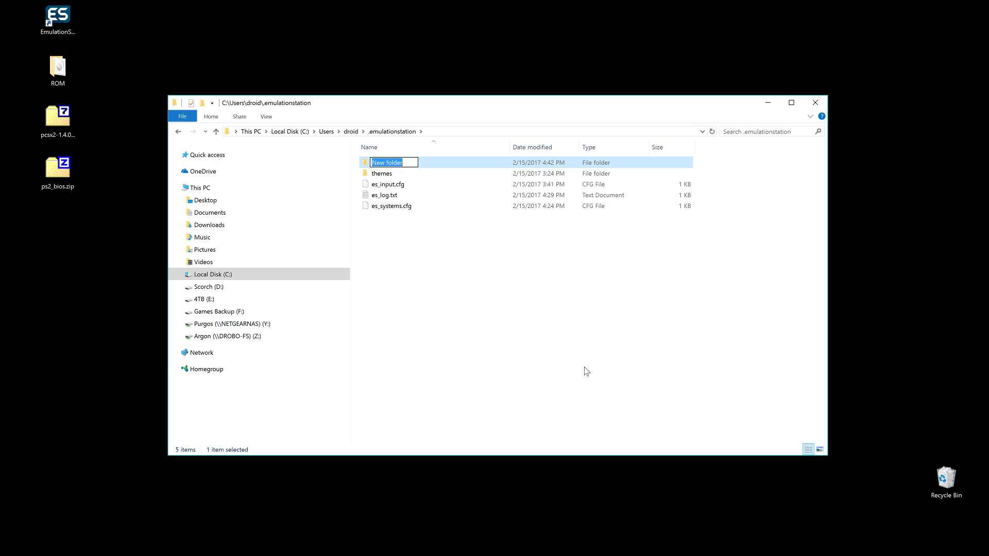
pyautogui.write('roms')
pyautogui.press('Return')
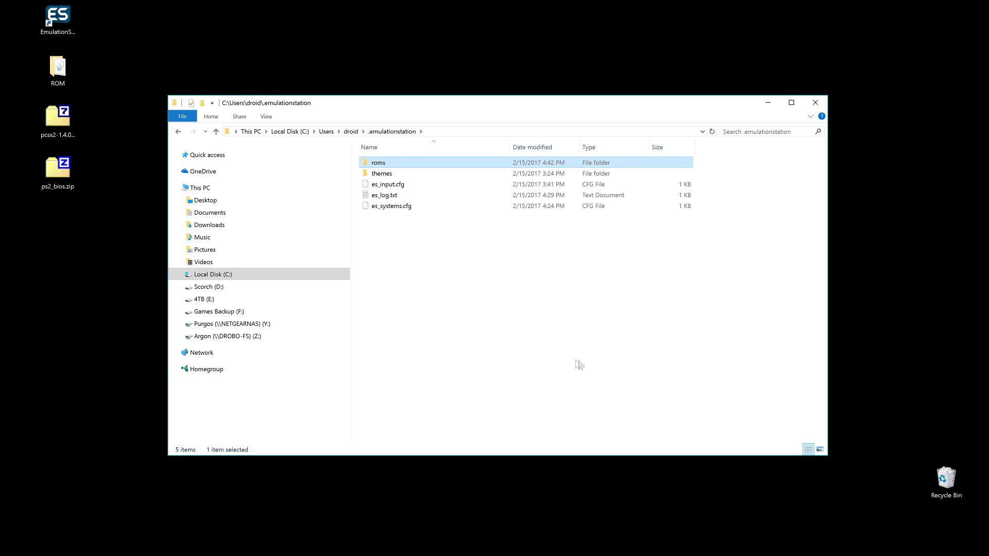
# Create a folder named ps2 inside the roms folder.
pyautogui.doubleClick(422, 164)
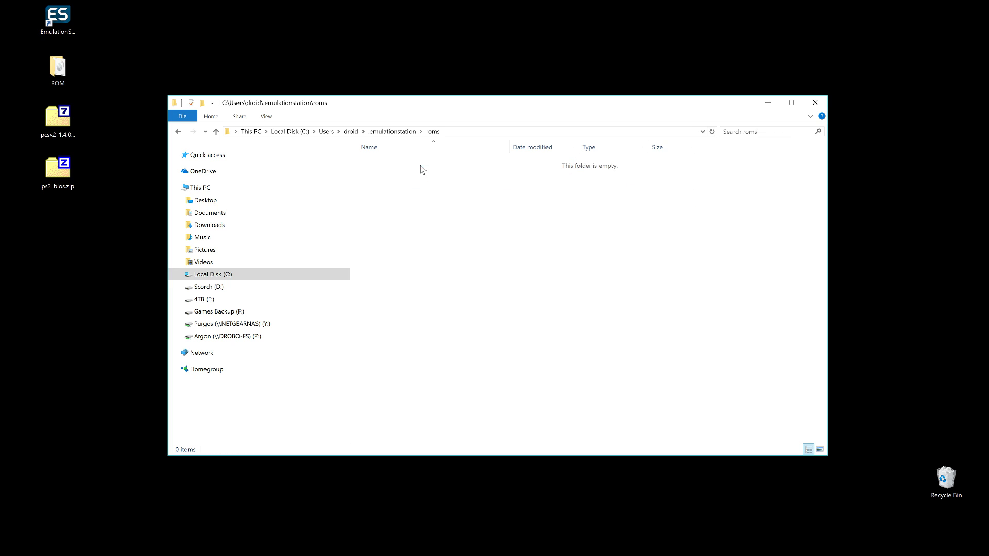
pyautogui.rightClick(461, 243)
pyautogui.moveTo(503, 367)
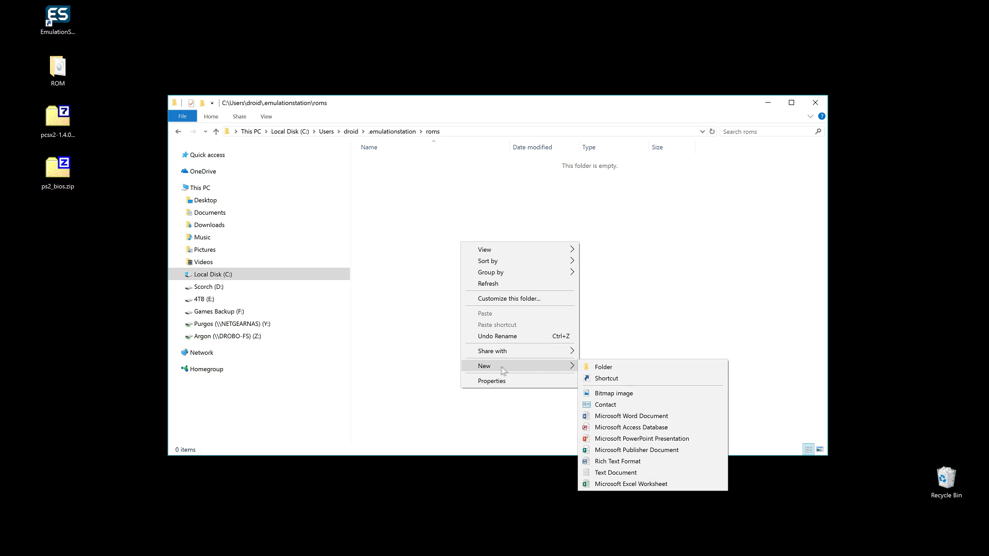
pyautogui.click(587, 367)
pyautogui.write('ps2')
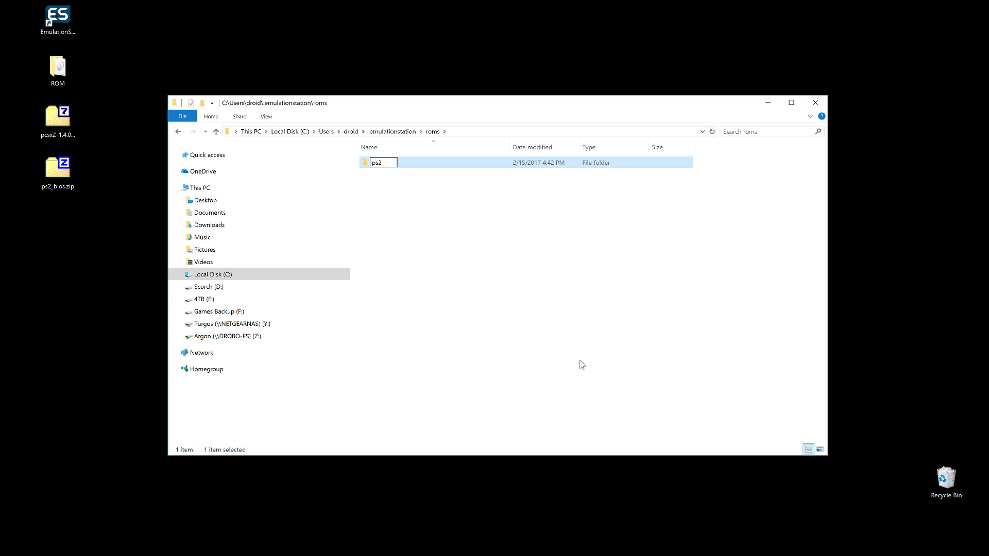
pyautogui.press('Return')
# Move Devil May Cry.iso from the desktop ROM folder into the roms\ps2 folder and close the ROM window.
pyautogui.doubleClick(416, 164)
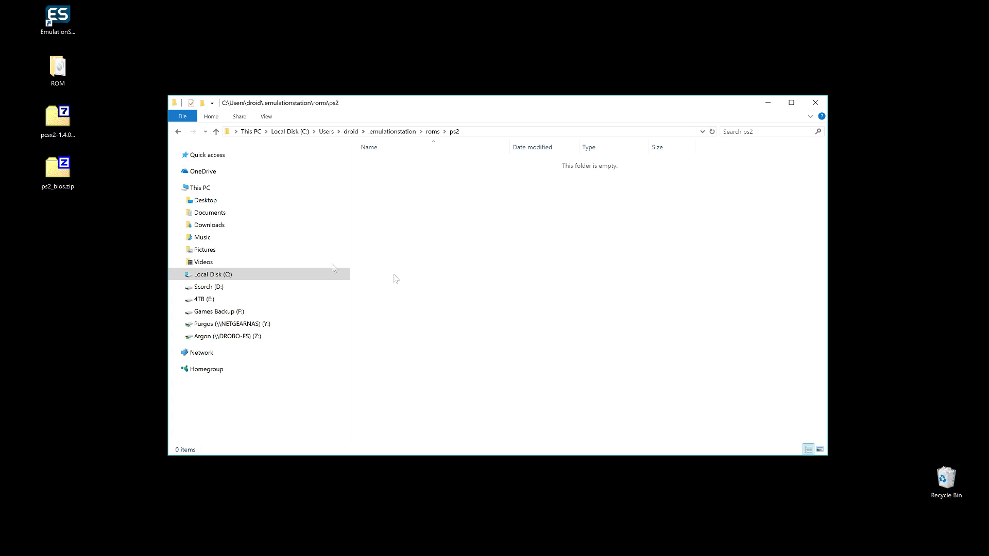
pyautogui.doubleClick(64, 73)
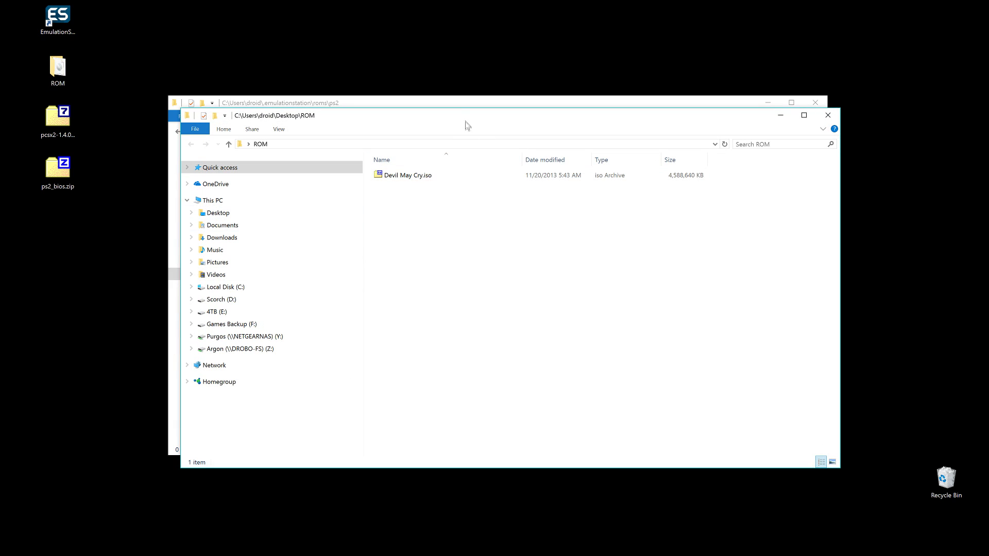
pyautogui.moveTo(466, 115); pyautogui.dragTo(511, 259)
pyautogui.click(462, 319)
pyautogui.moveTo(463, 326); pyautogui.dragTo(430, 263)
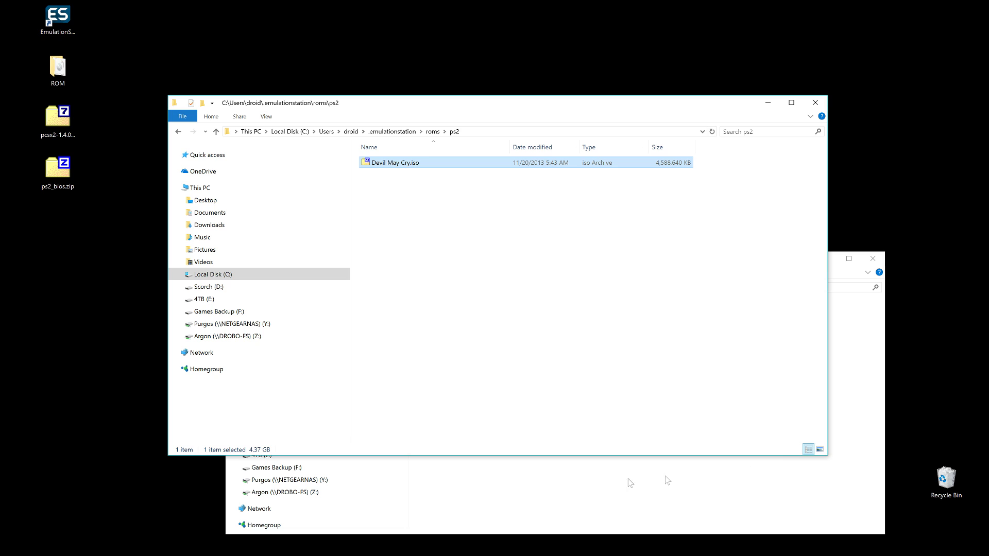
pyautogui.click(557, 485)
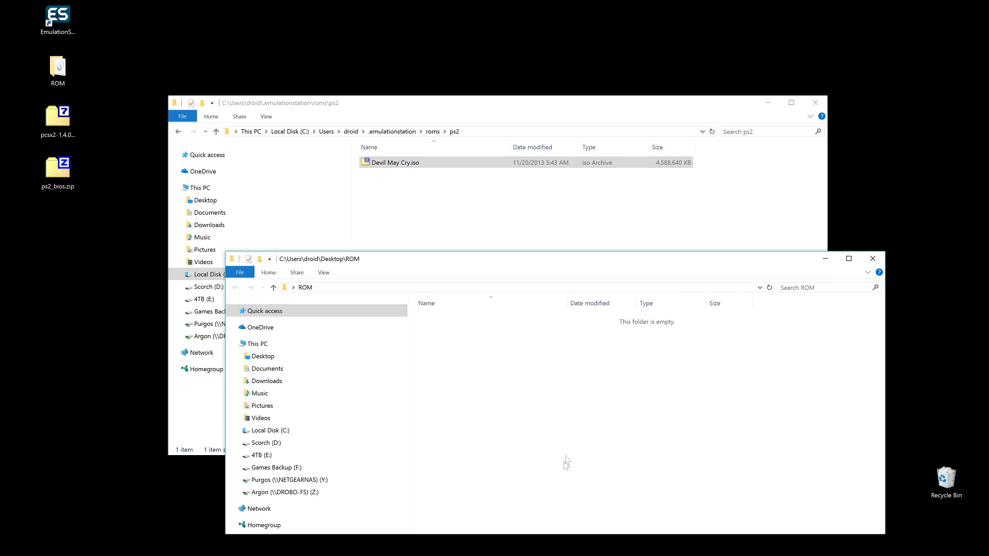
pyautogui.click(872, 259)
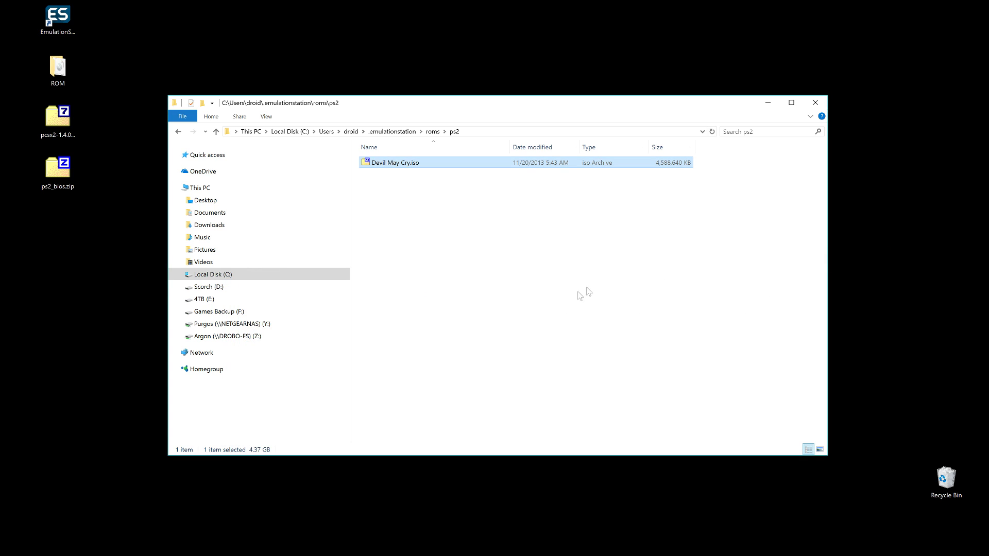
# Review the folder path from .emulationstation through roms to ps2.
pyautogui.click(371, 133)
pyautogui.doubleClick(398, 163)
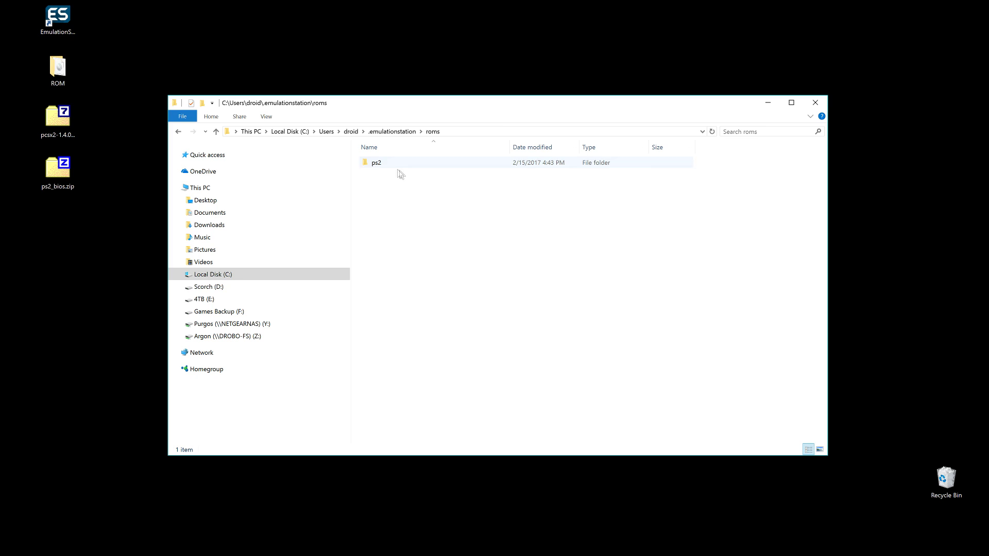
pyautogui.click(396, 165)
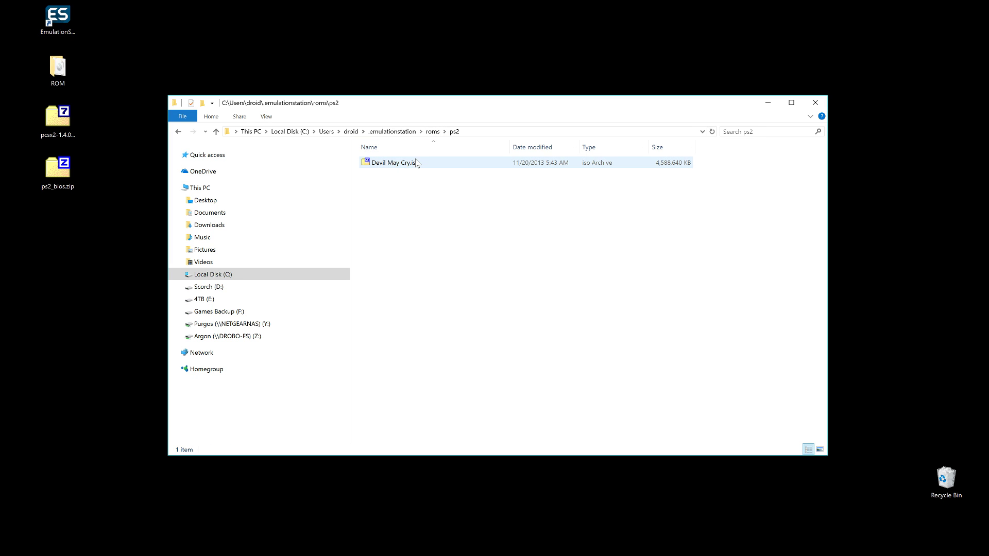
# Open es_systems.cfg from the .emulationstation folder in Notepad++.
pyautogui.click(391, 132)
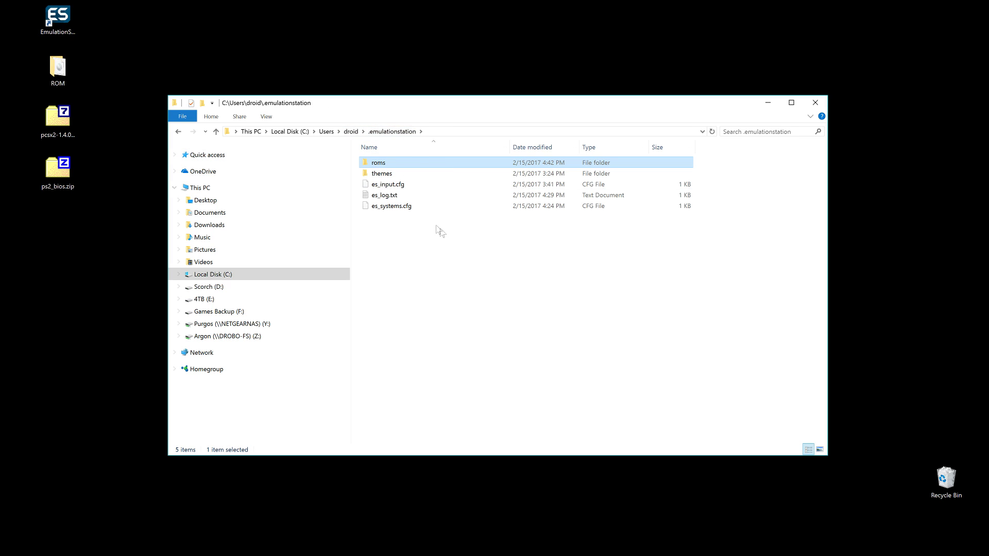
pyautogui.rightClick(396, 207)
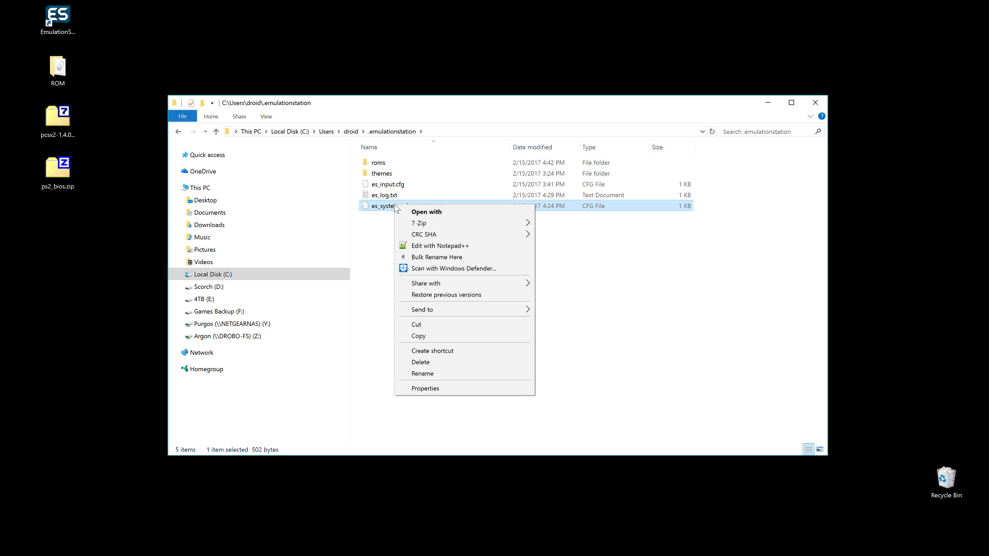
pyautogui.click(433, 246)
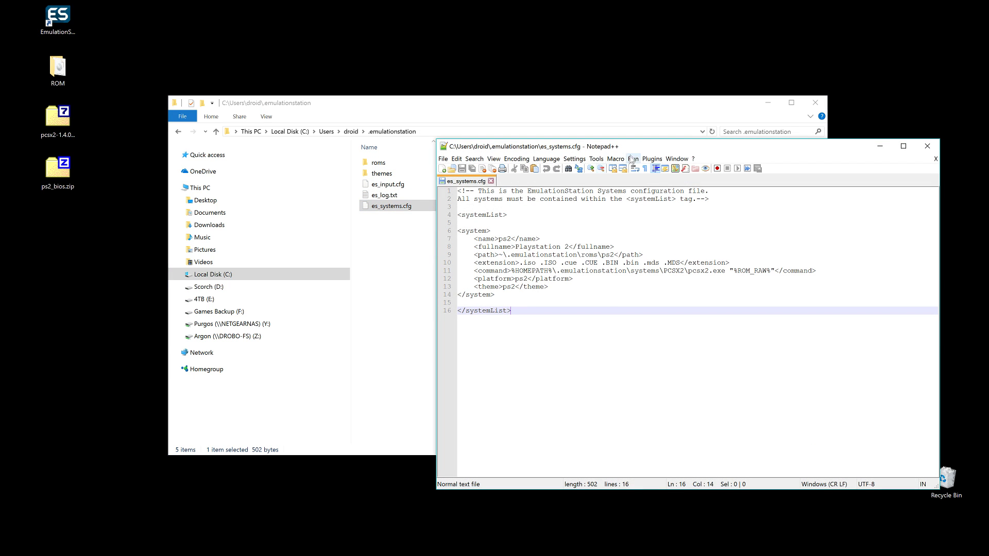
pyautogui.moveTo(634, 150); pyautogui.dragTo(573, 137)
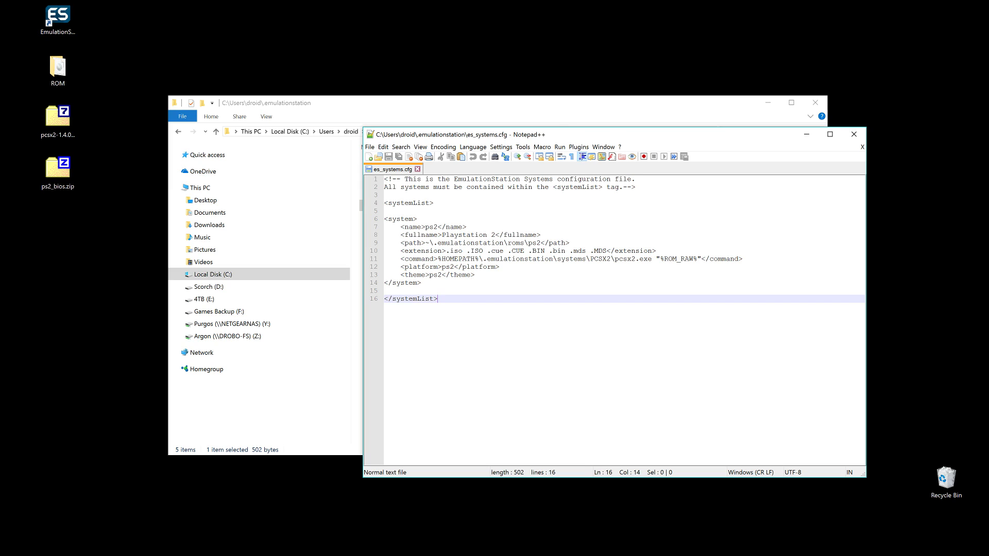
# Compare the ROM path entry in es_systems.cfg with the actual roms\ps2 folder.
pyautogui.doubleClick(515, 243)
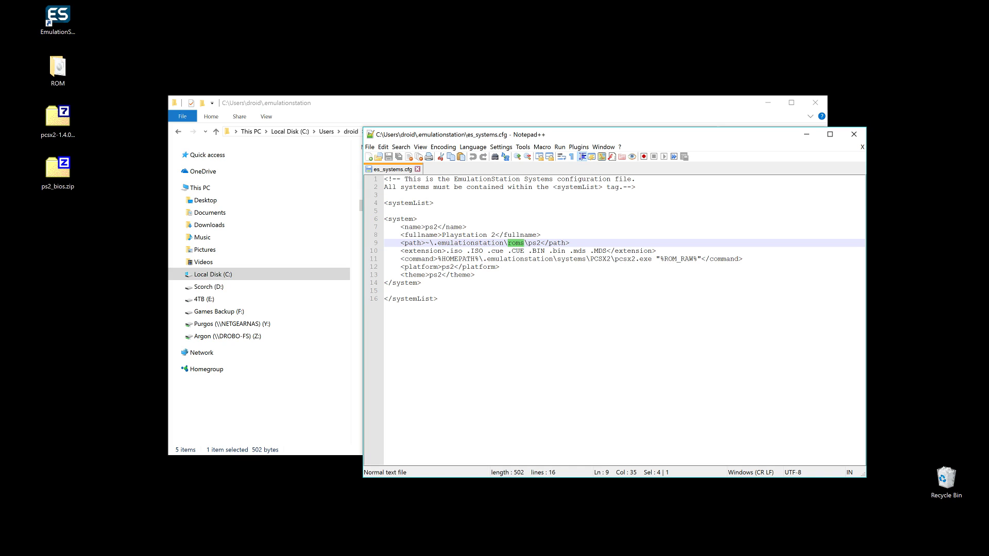
pyautogui.click(499, 266)
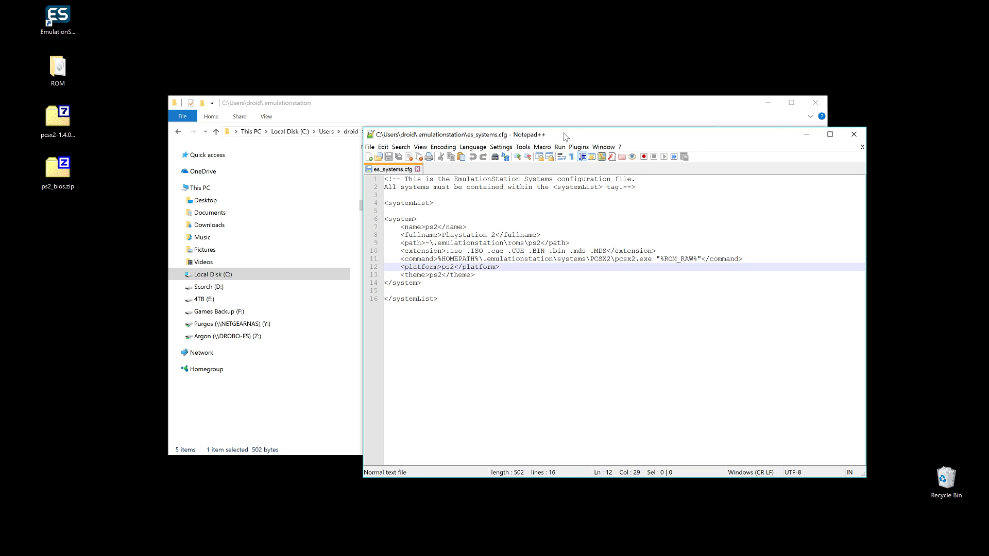
pyautogui.moveTo(565, 137); pyautogui.dragTo(655, 223)
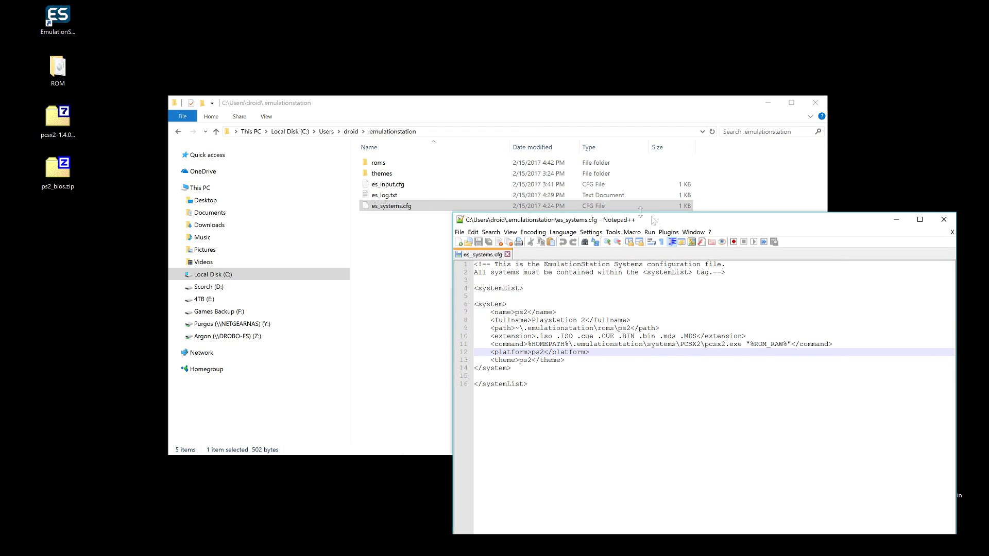
pyautogui.doubleClick(379, 163)
pyautogui.doubleClick(405, 169)
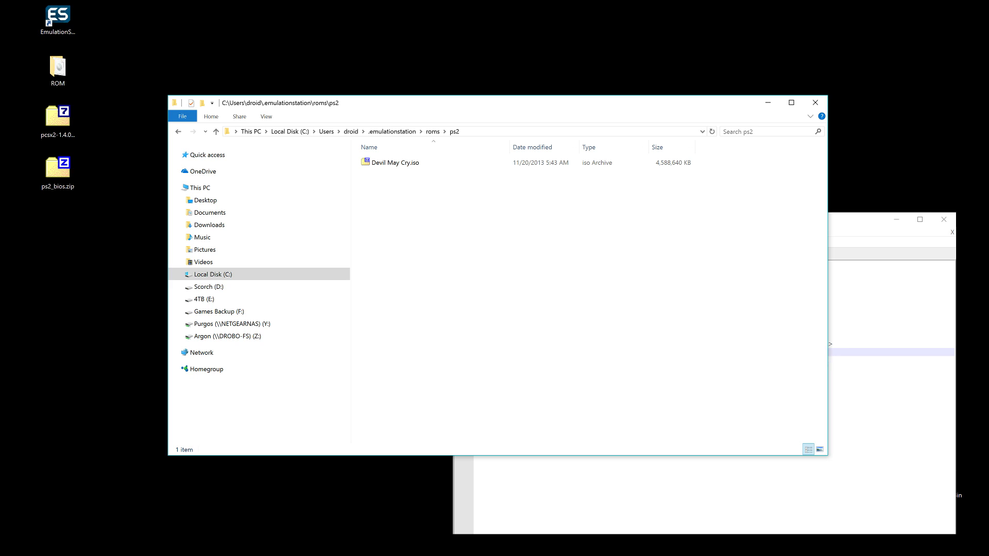
pyautogui.click(850, 384)
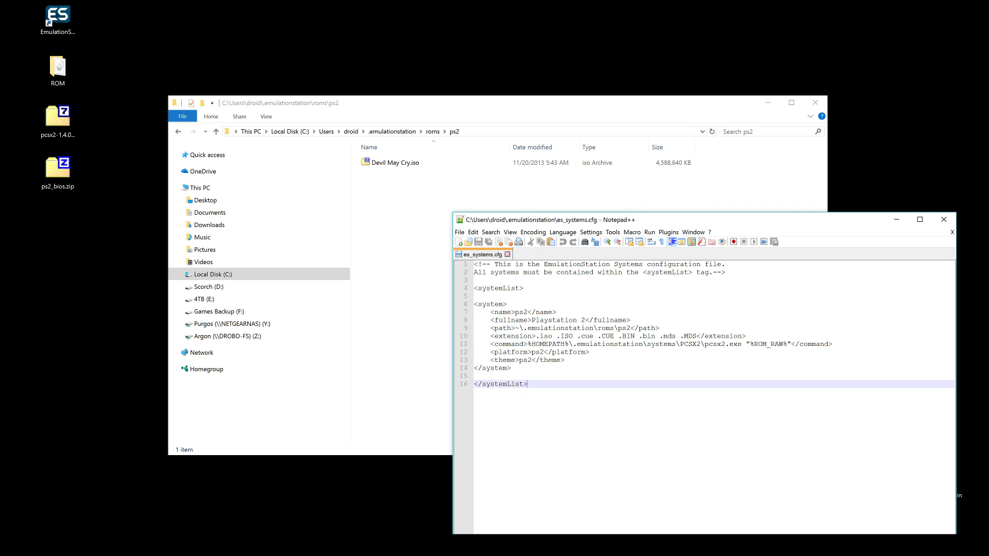
# Create a folder named systems inside the .emulationstation folder.
pyautogui.click(385, 224)
pyautogui.click(392, 132)
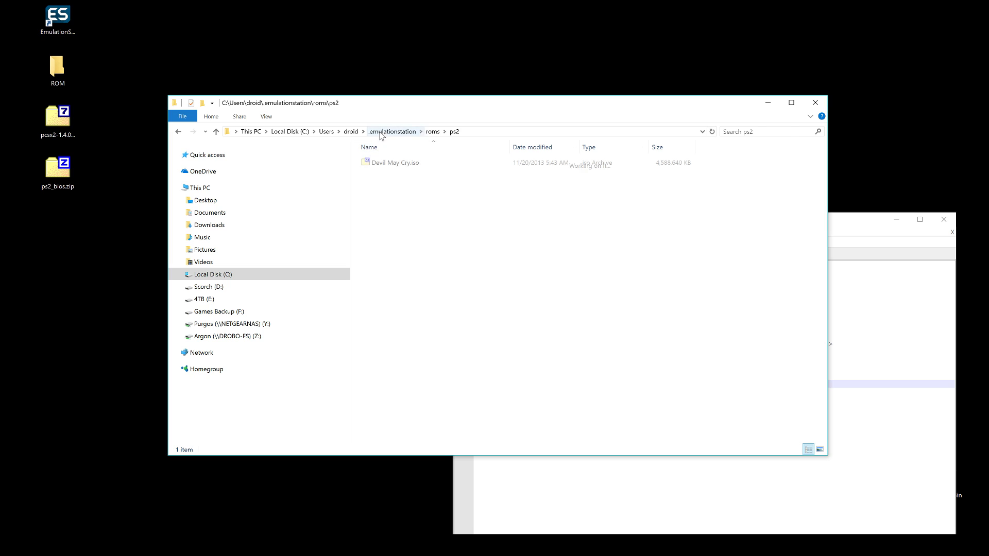
pyautogui.rightClick(416, 248)
pyautogui.moveTo(444, 373)
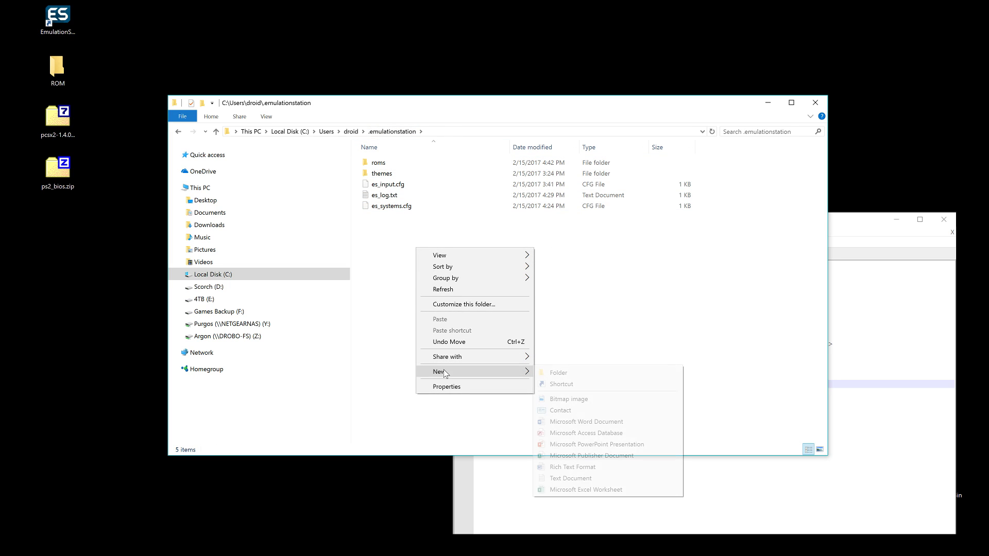
pyautogui.click(549, 372)
pyautogui.write('systems')
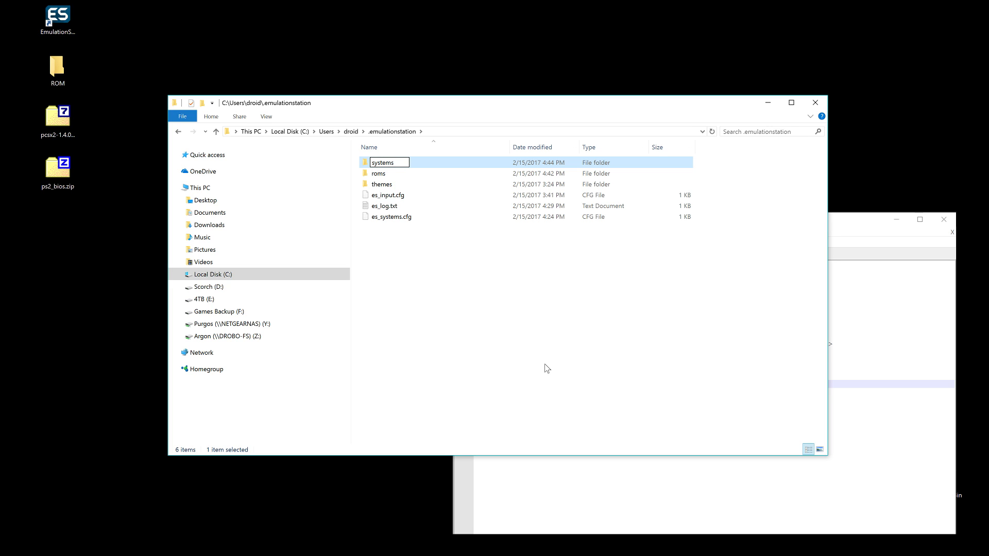
pyautogui.press('Return')
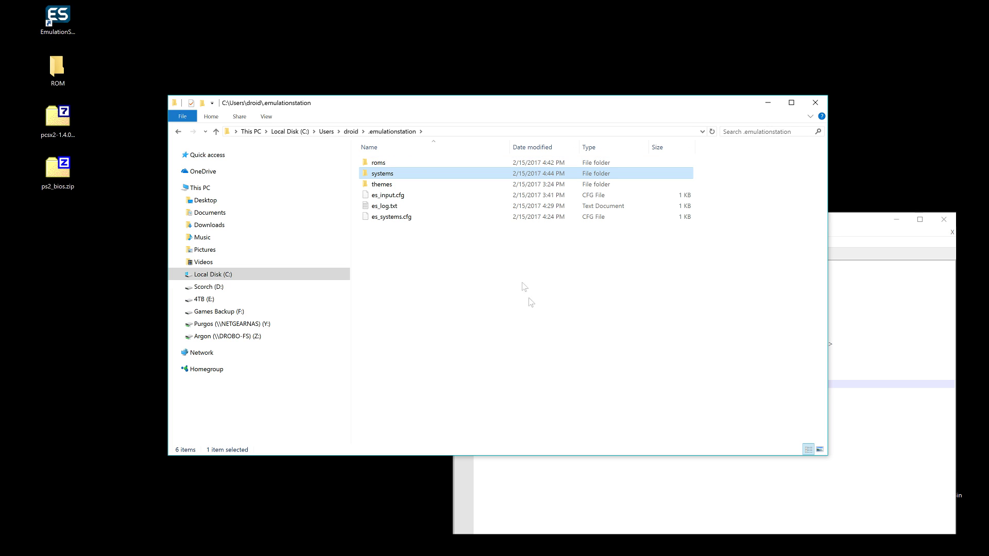
# Extract the PCSX2 1.4.0 folder from the pcsx2-1.4.0-binaries.7z desktop archive into the systems folder.
pyautogui.doubleClick(400, 176)
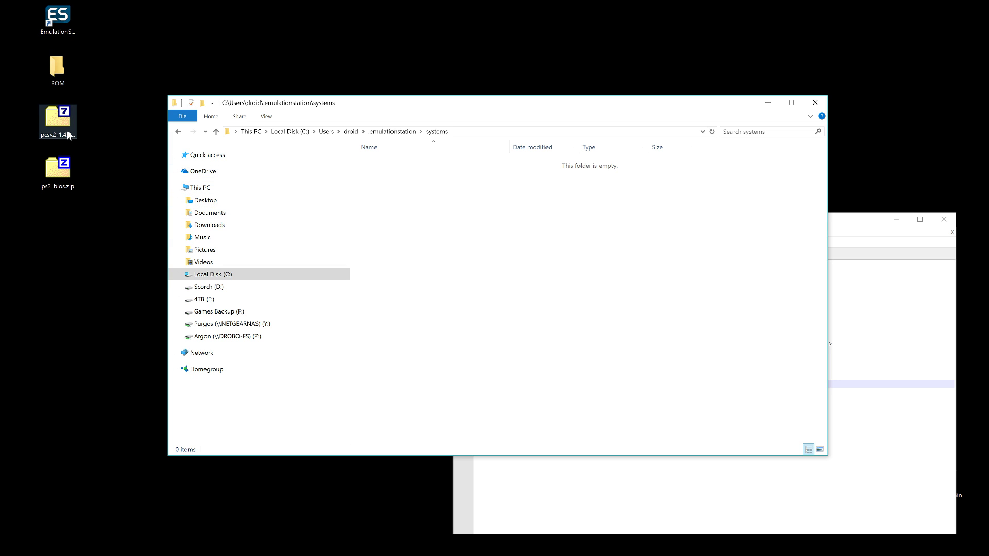
pyautogui.doubleClick(58, 120)
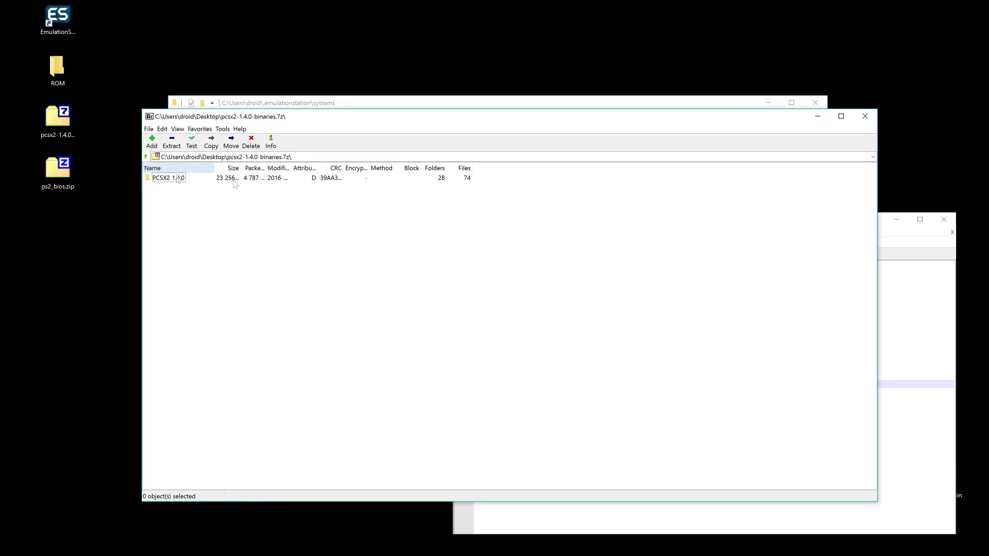
pyautogui.moveTo(331, 115); pyautogui.dragTo(625, 267)
pyautogui.moveTo(473, 334); pyautogui.dragTo(404, 211)
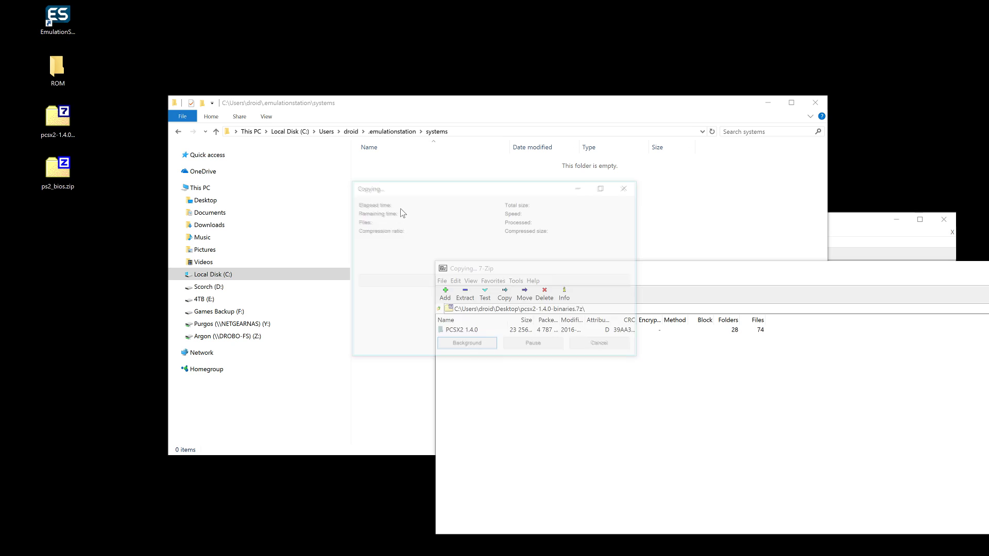
# Close the PCSX2 archive window and rename the extracted PCSX2 1.4.0 folder in systems to PCSX2.
pyautogui.moveTo(889, 274); pyautogui.dragTo(575, 122)
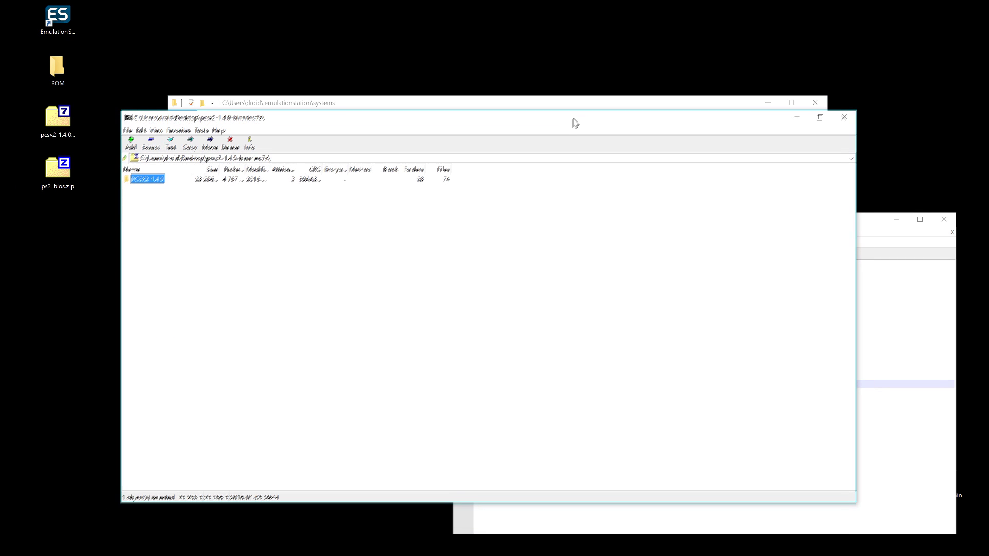
pyautogui.click(844, 118)
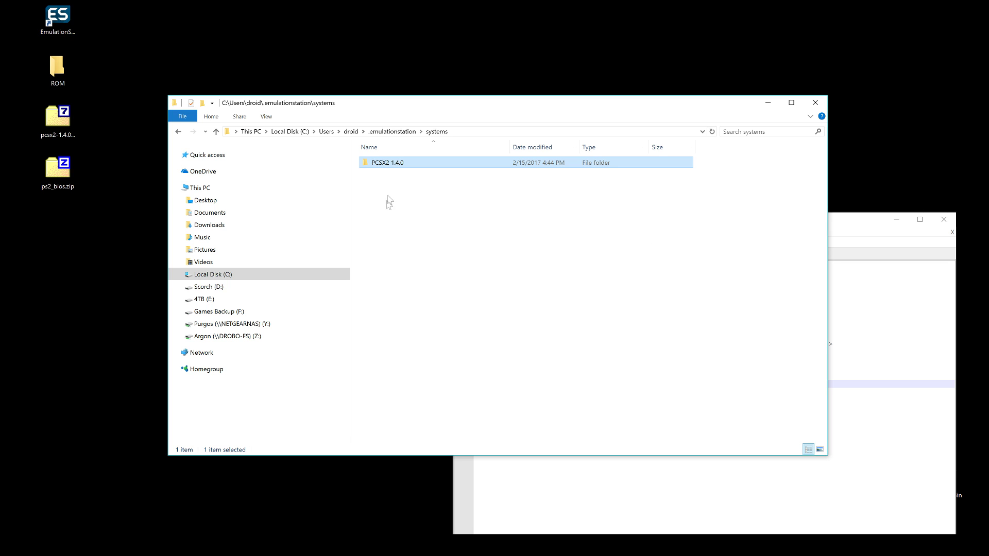
pyautogui.rightClick(385, 165)
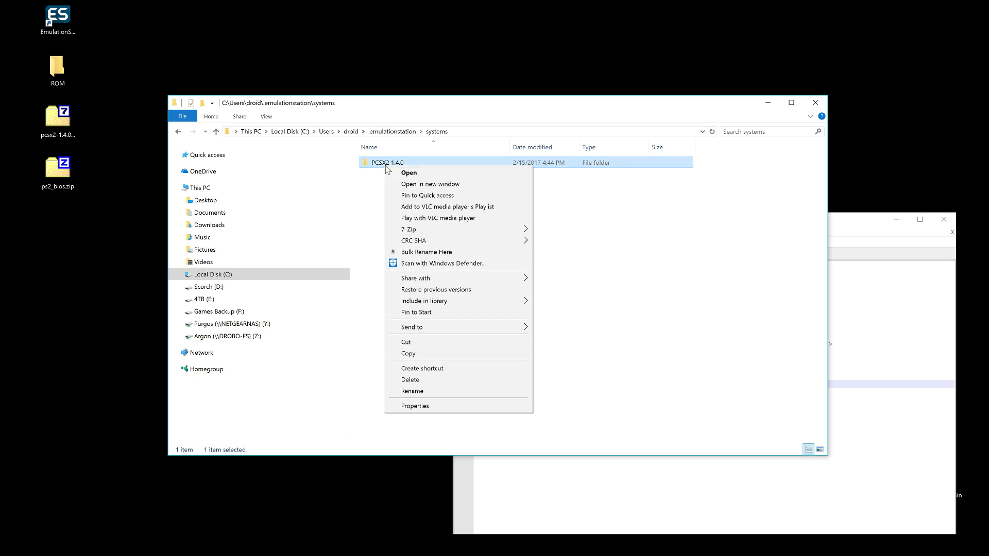
pyautogui.click(428, 391)
pyautogui.press('End')
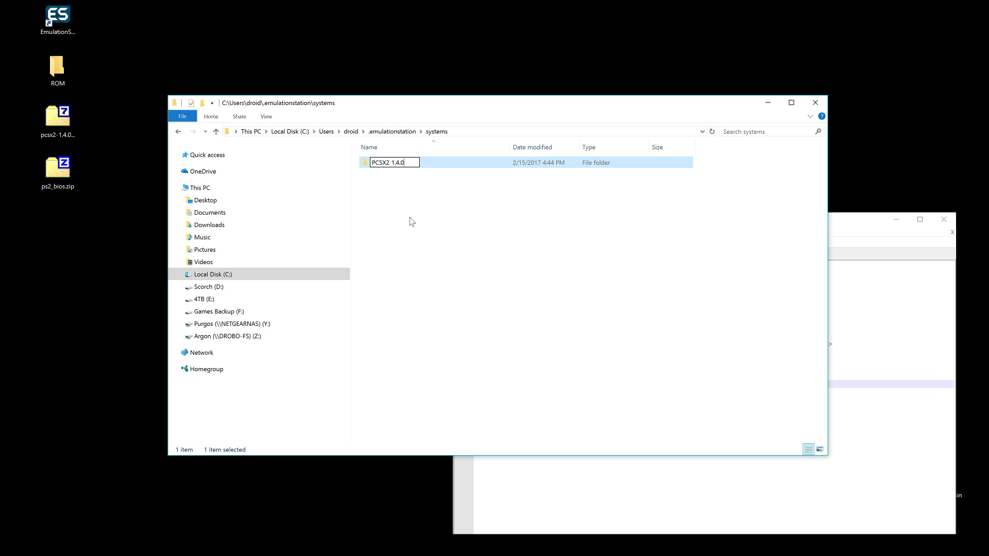
pyautogui.press('BackSpace')
pyautogui.press('BackSpace')
pyautogui.press('BackSpace')
pyautogui.press('BackSpace')
pyautogui.press('BackSpace')
pyautogui.press('BackSpace')
pyautogui.press('Return')
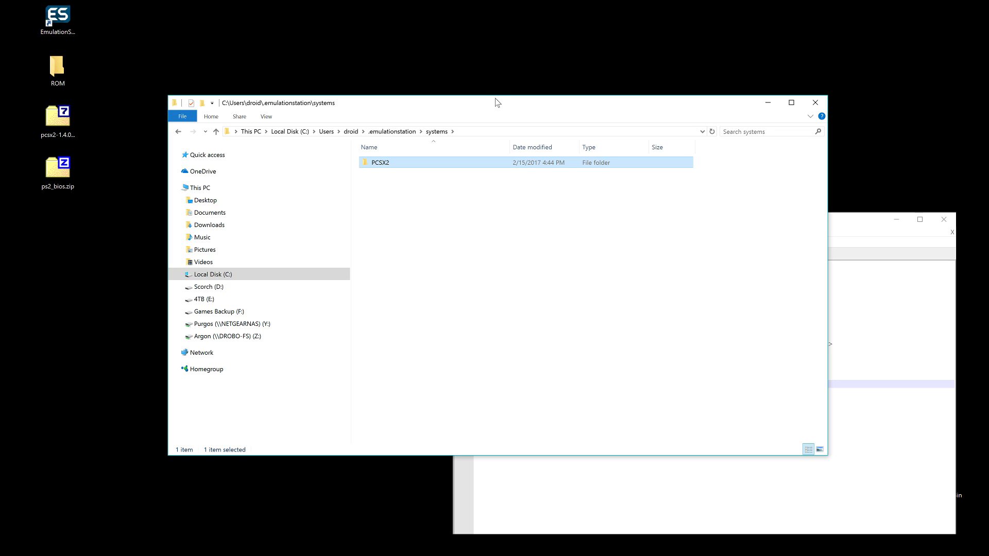
# Compare the emulator command path in es_systems.cfg with the systems\PCSX2 folder and its pcsx2.exe file.
pyautogui.moveTo(497, 105); pyautogui.dragTo(396, 63)
pyautogui.moveTo(752, 222); pyautogui.dragTo(762, 123)
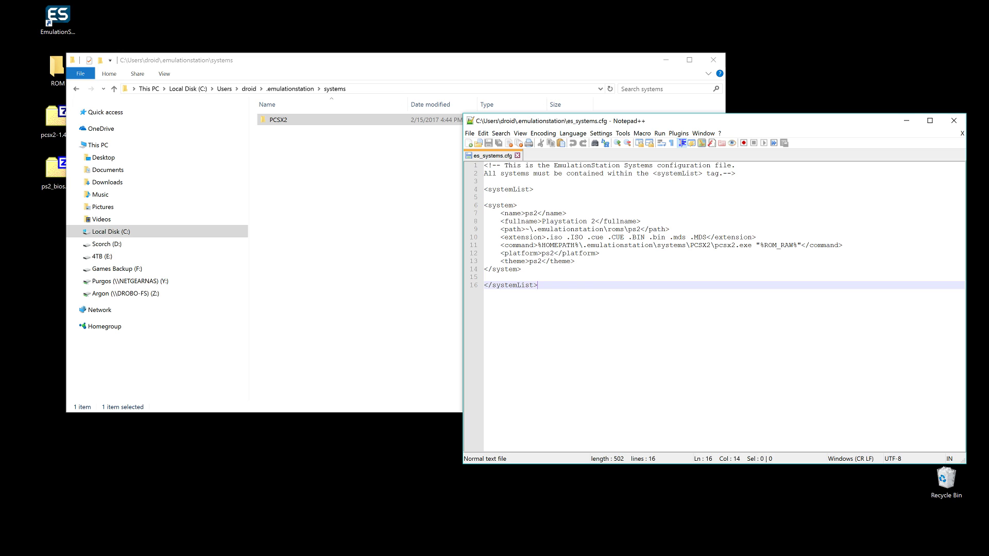
pyautogui.click(684, 245)
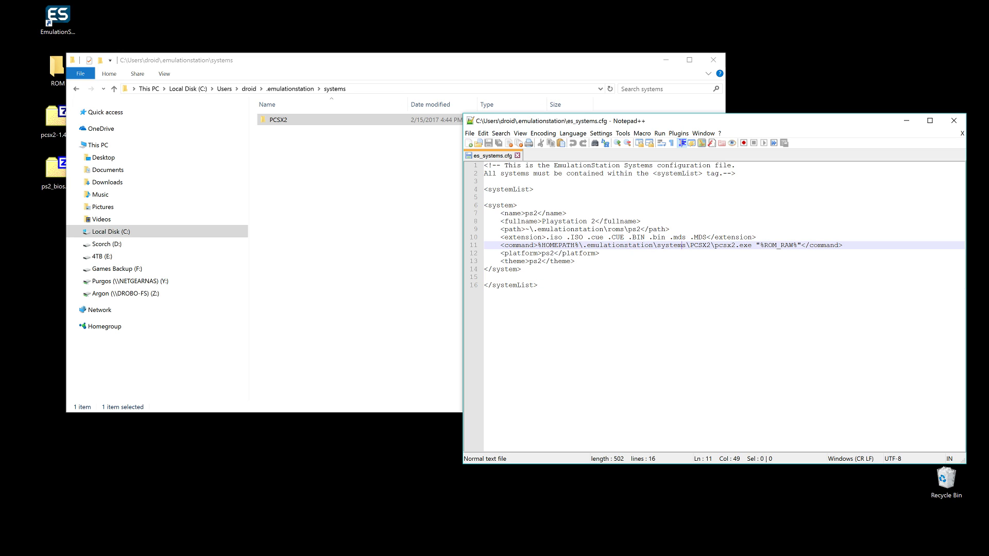
pyautogui.doubleClick(310, 123)
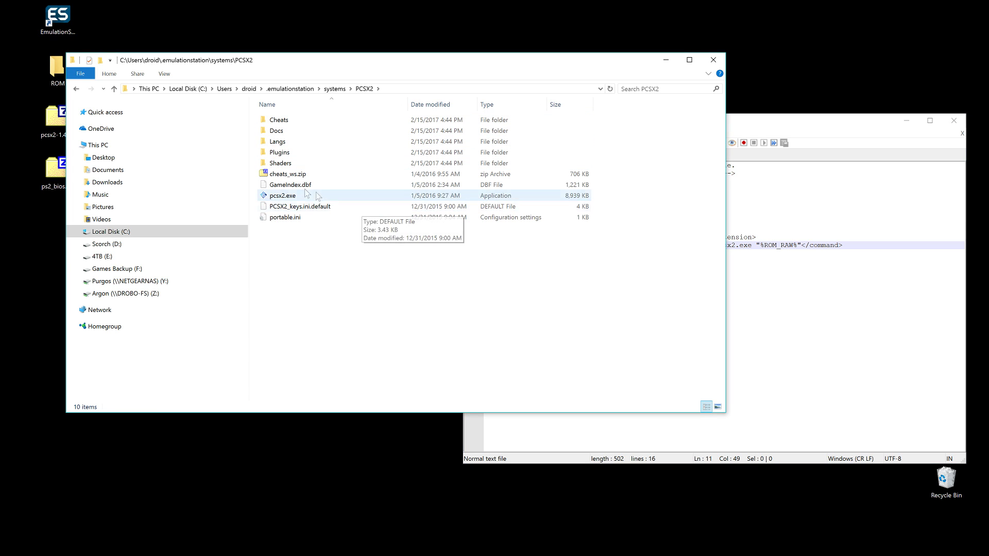
pyautogui.click(296, 196)
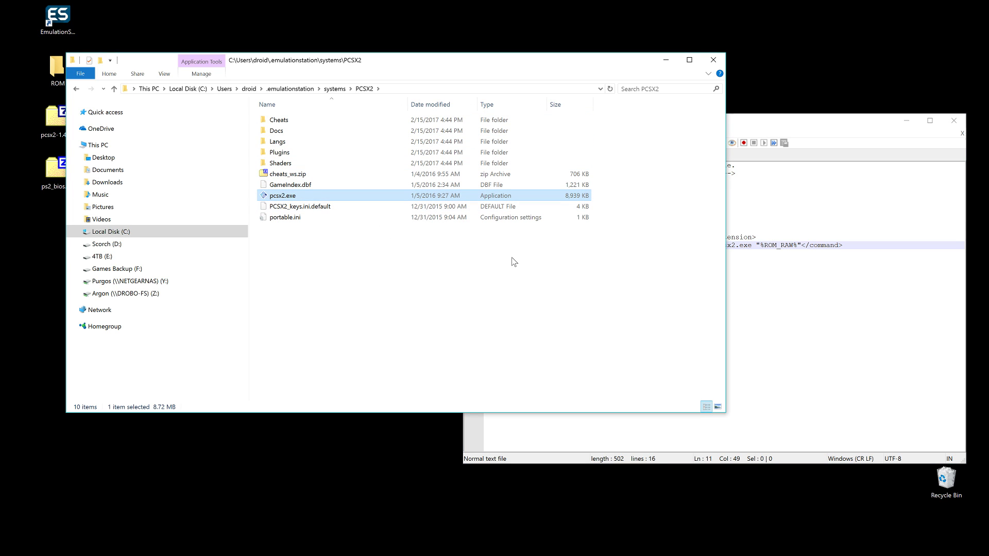
# Create a folder named BIOS inside the PCSX2 folder.
pyautogui.rightClick(333, 268)
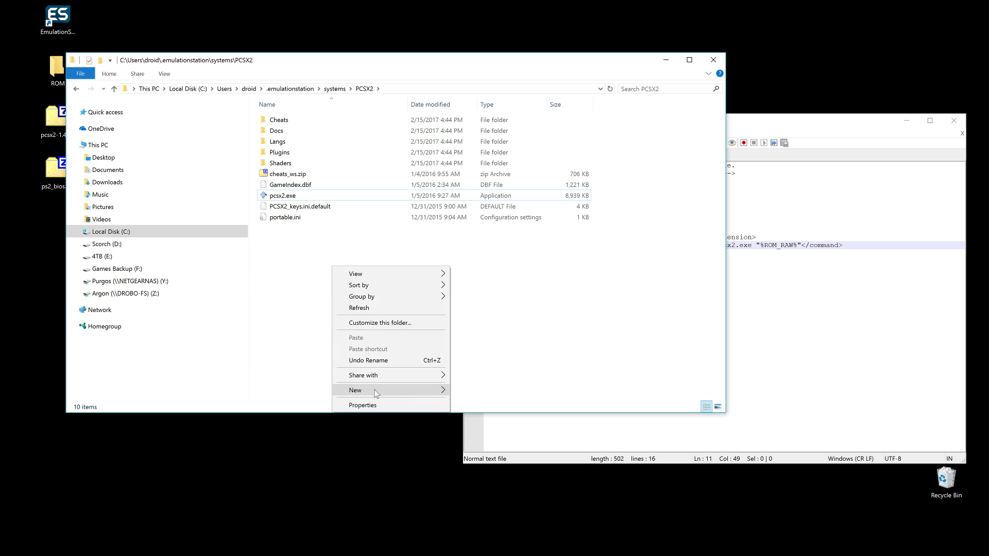
pyautogui.moveTo(375, 392)
pyautogui.click(479, 390)
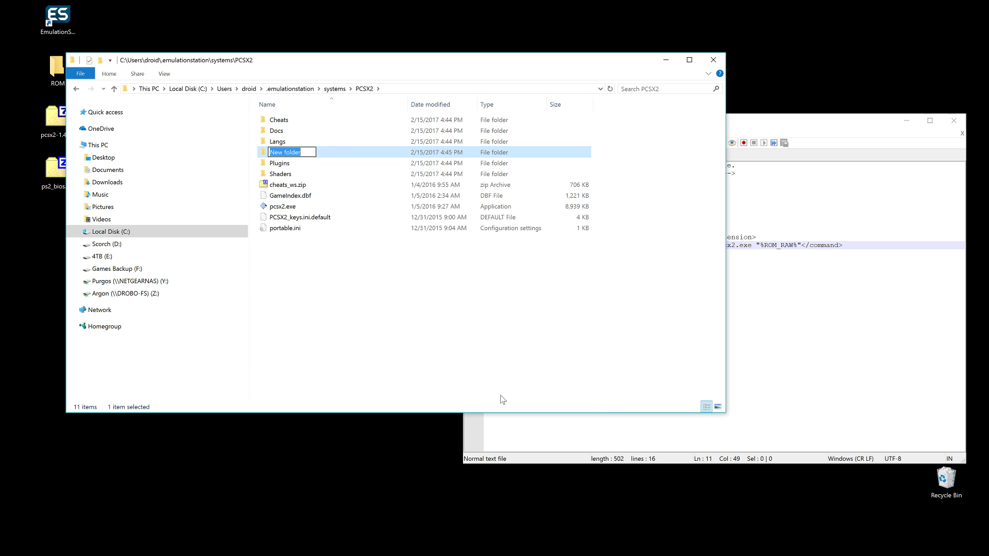
pyautogui.write('BIOS')
pyautogui.press('Return')
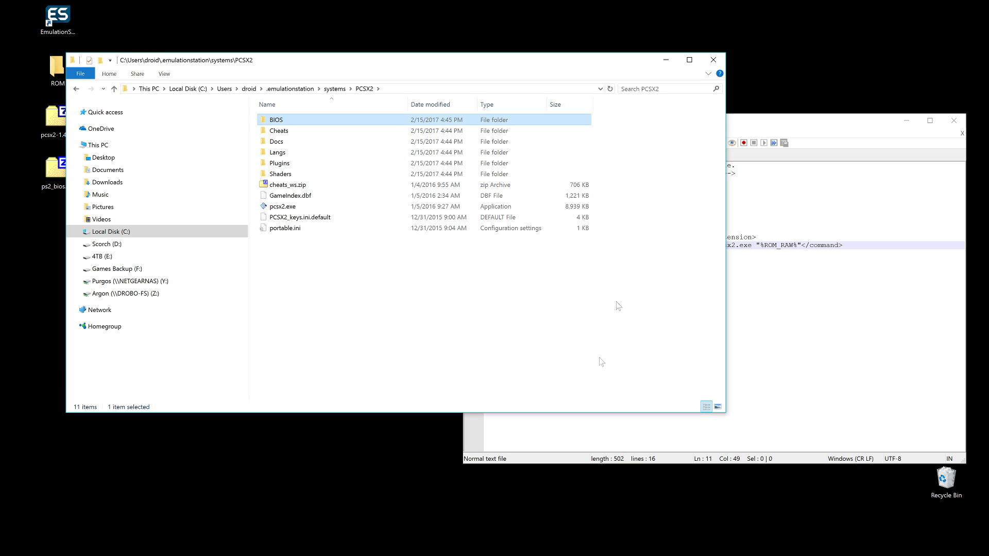
# Extract all files from the ps2_bios.zip desktop archive into the new BIOS folder and close the archive window.
pyautogui.moveTo(342, 60); pyautogui.dragTo(390, 57)
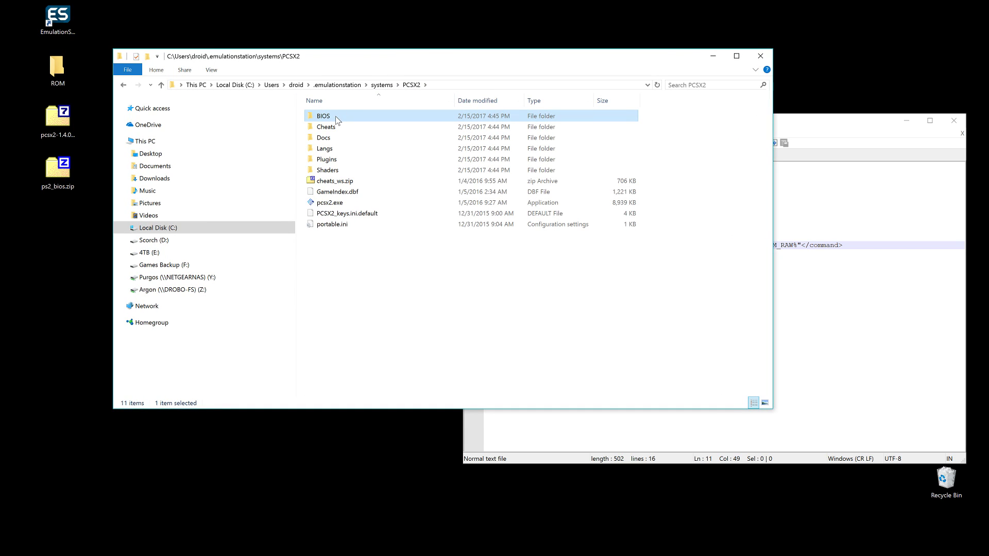
pyautogui.doubleClick(371, 118)
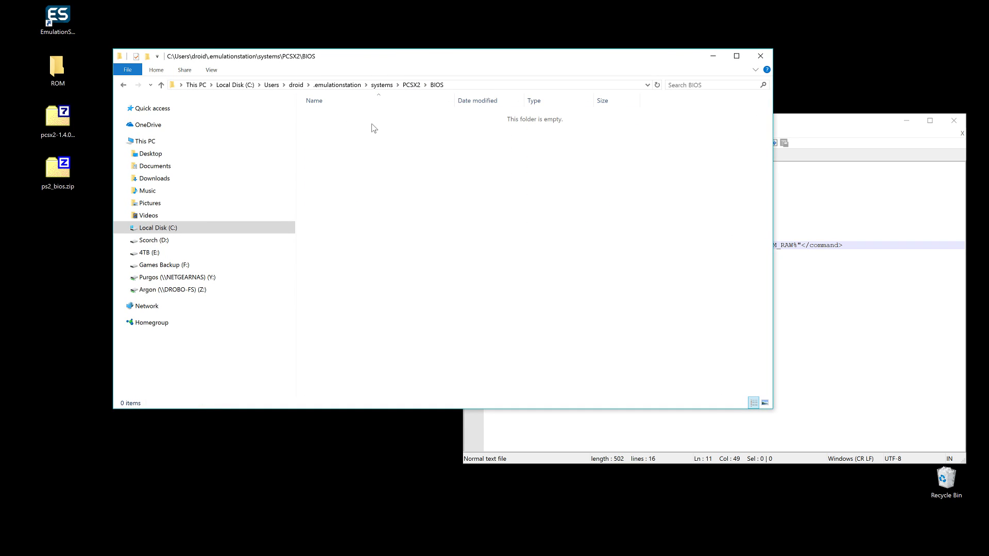
pyautogui.click(65, 190)
pyautogui.doubleClick(58, 188)
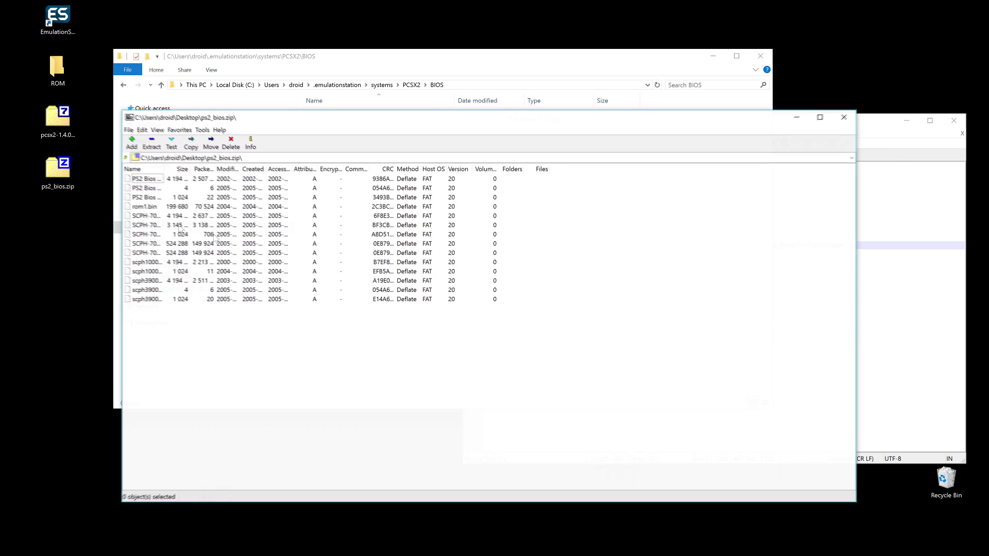
pyautogui.moveTo(336, 119); pyautogui.dragTo(614, 128)
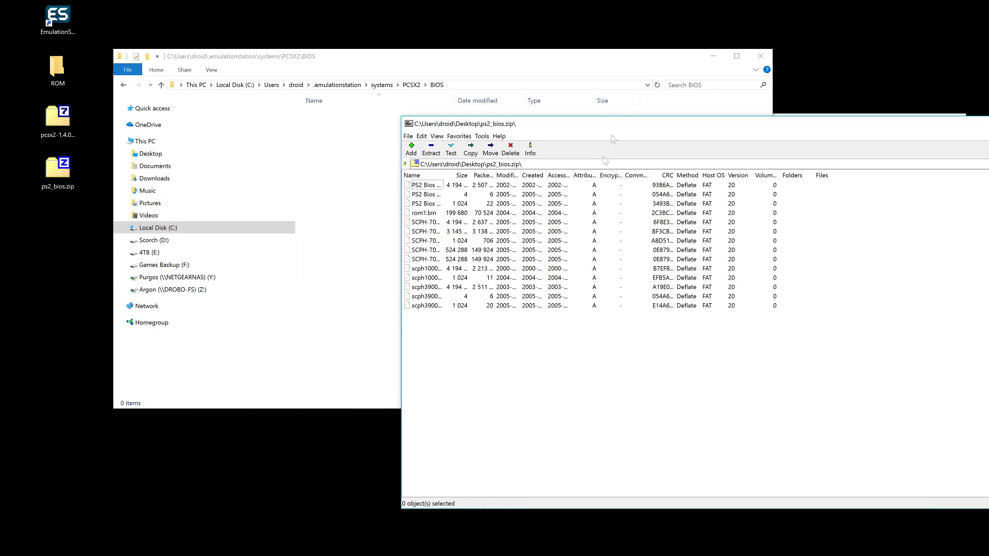
pyautogui.moveTo(516, 348); pyautogui.dragTo(408, 174)
pyautogui.moveTo(435, 238); pyautogui.dragTo(347, 183)
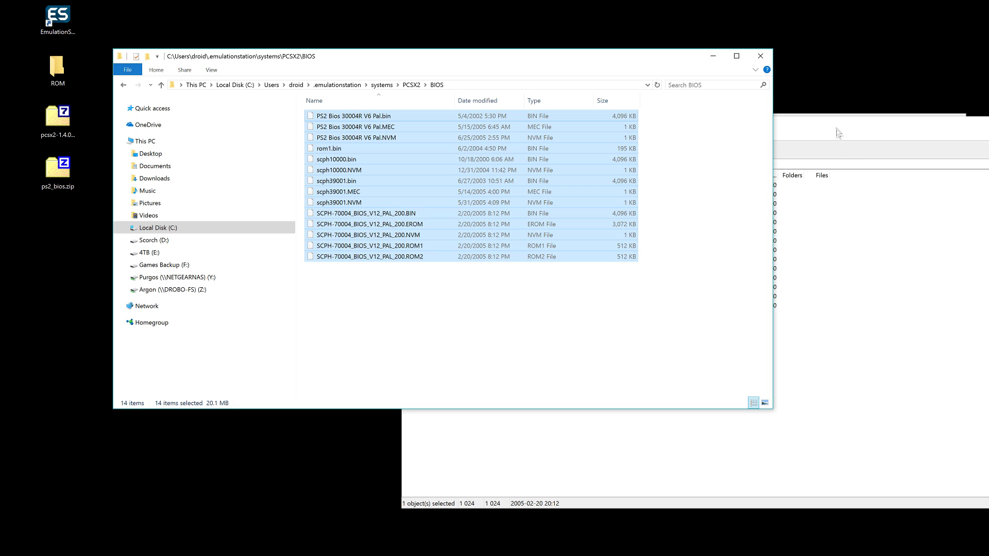
pyautogui.moveTo(832, 124); pyautogui.dragTo(573, 119)
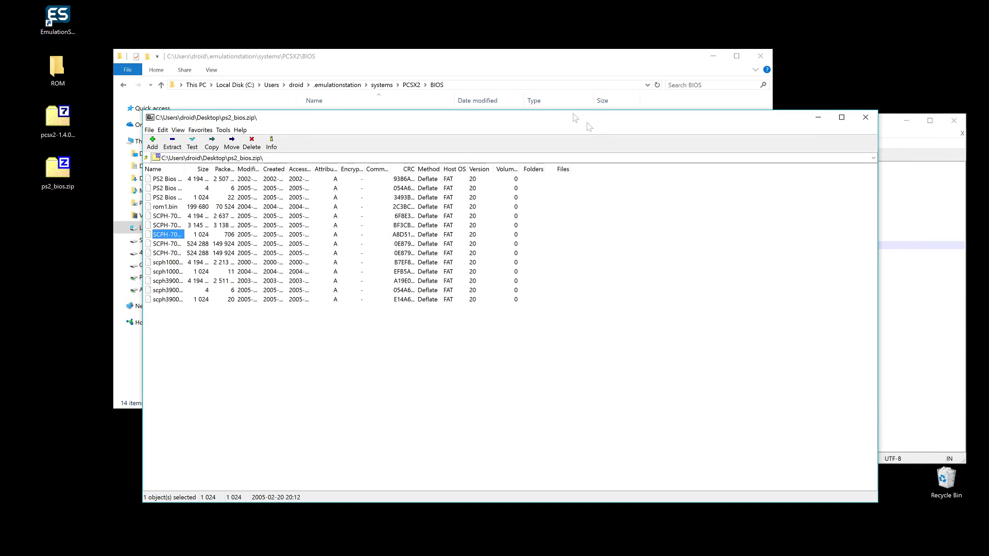
pyautogui.click(865, 118)
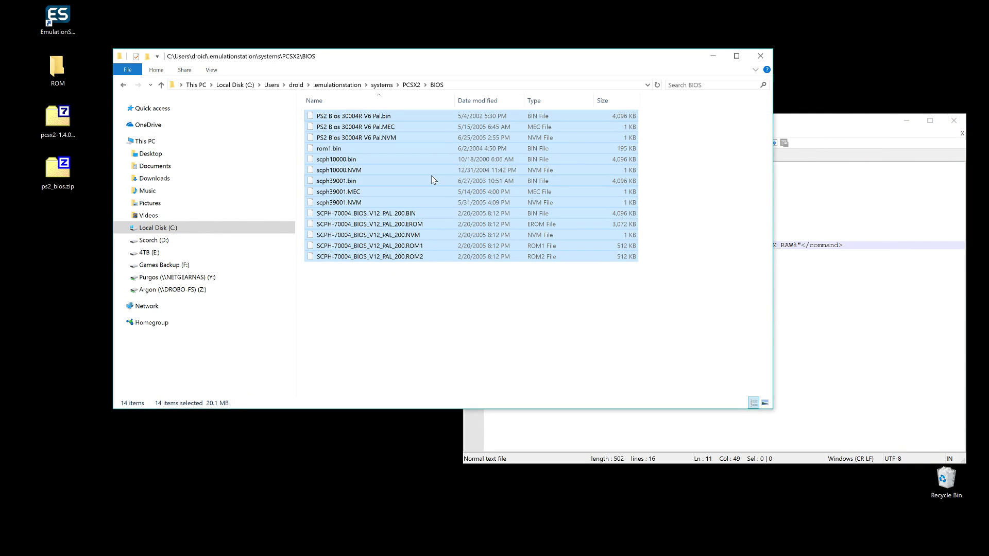
# Launch pcsx2.exe from the PCSX2 folder and accept the default plugins in the first-time configuration.
pyautogui.click(407, 87)
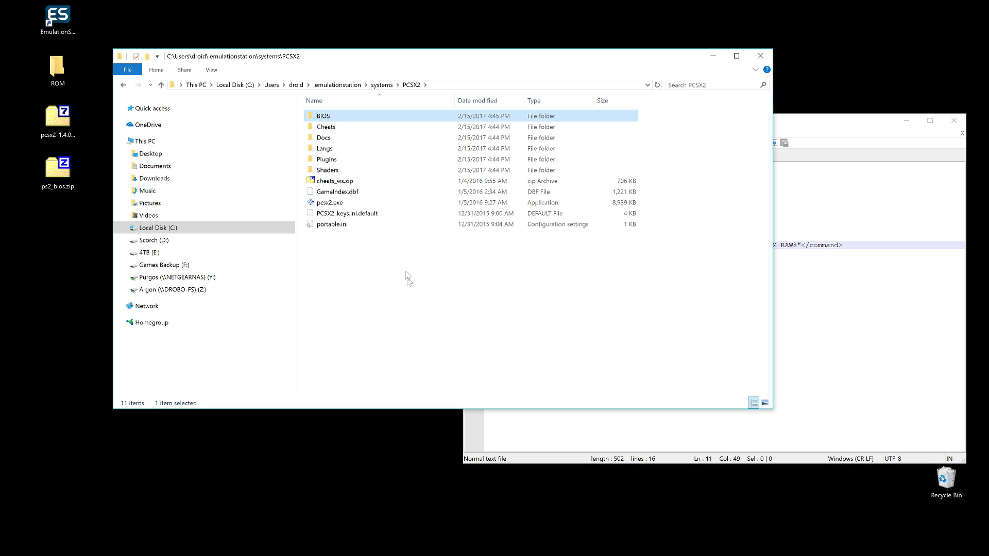
pyautogui.doubleClick(322, 205)
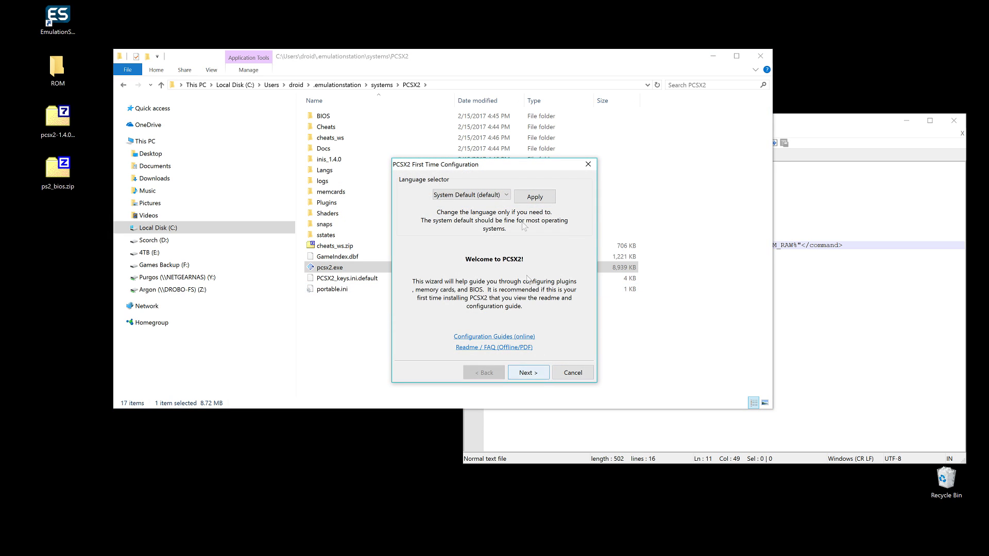
pyautogui.click(520, 370)
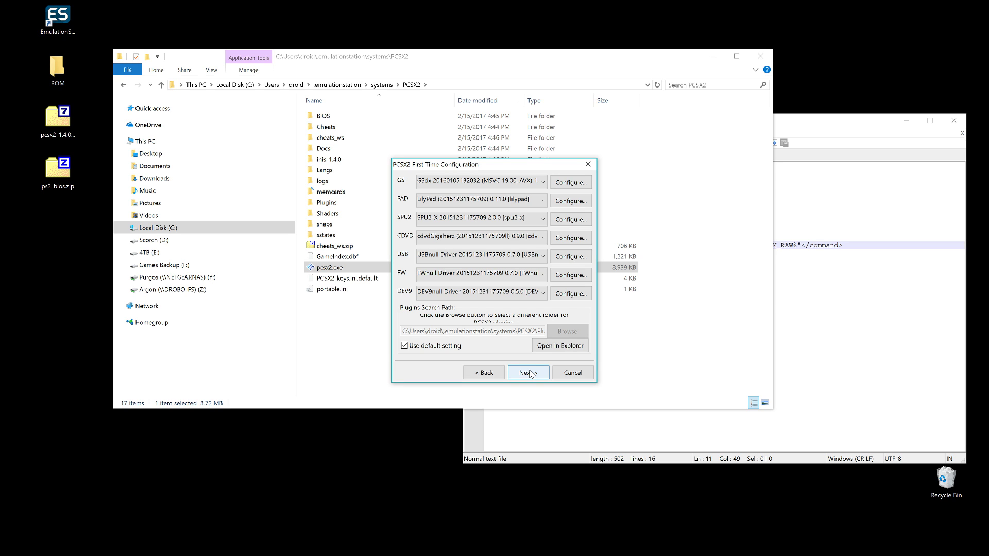
pyautogui.click(530, 373)
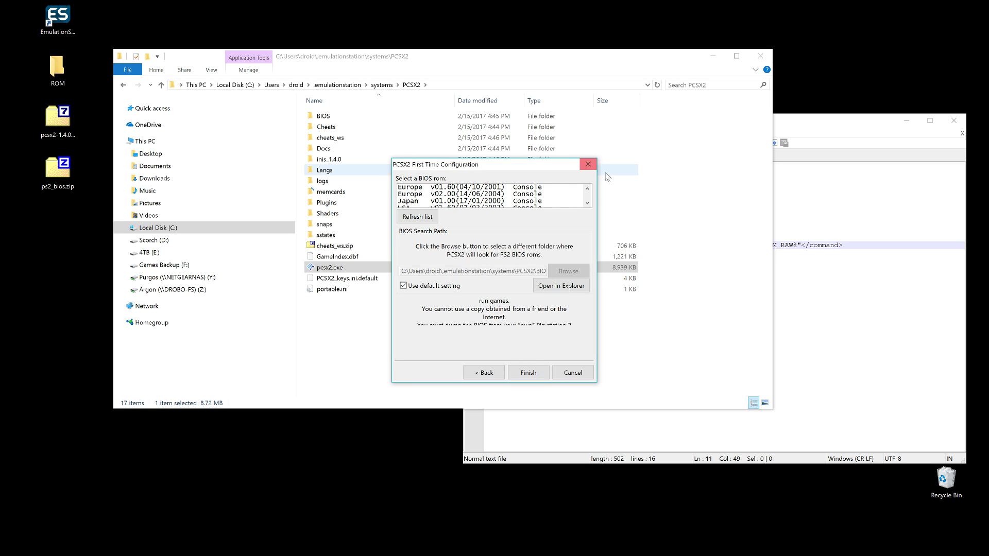
# Choose the USA v01.60 (07/02/2002) BIOS, finish the first-time configuration, and close the program log and PCSX2.
pyautogui.click(587, 202)
pyautogui.click(511, 195)
pyautogui.click(512, 202)
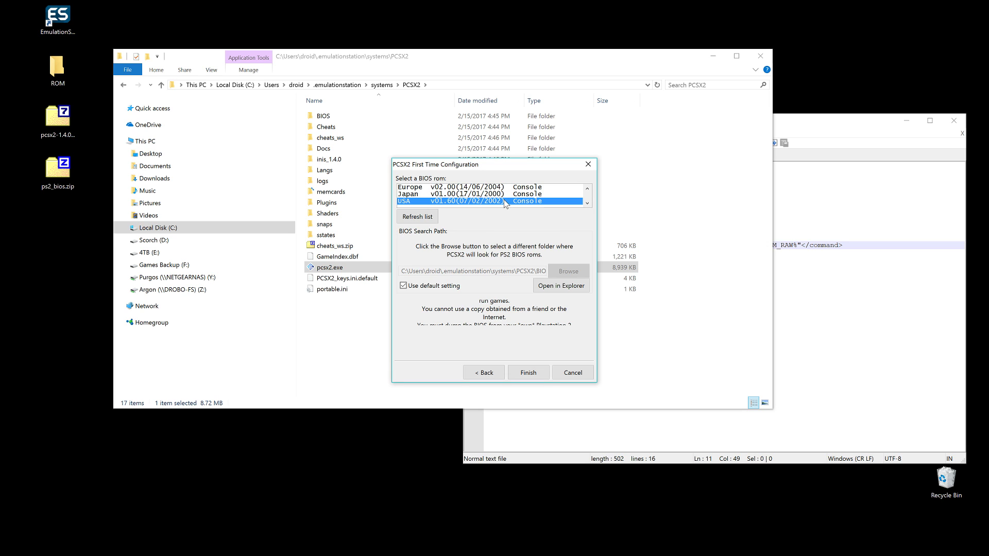
pyautogui.click(524, 374)
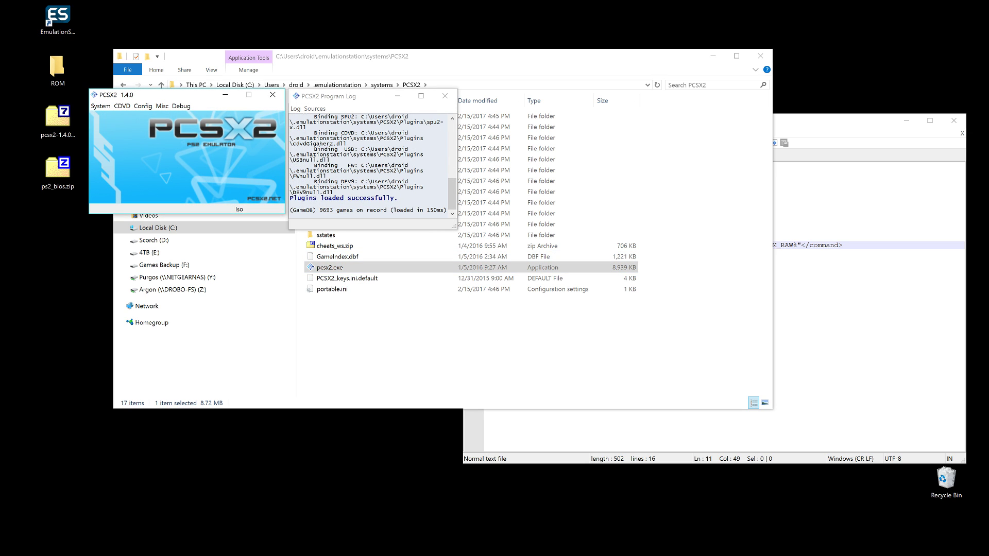
pyautogui.click(444, 96)
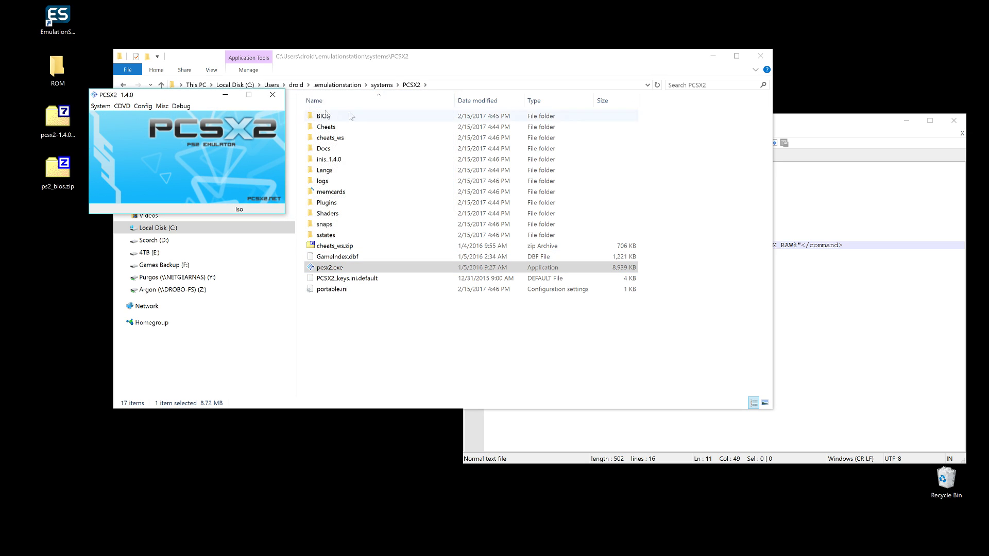
pyautogui.click(272, 95)
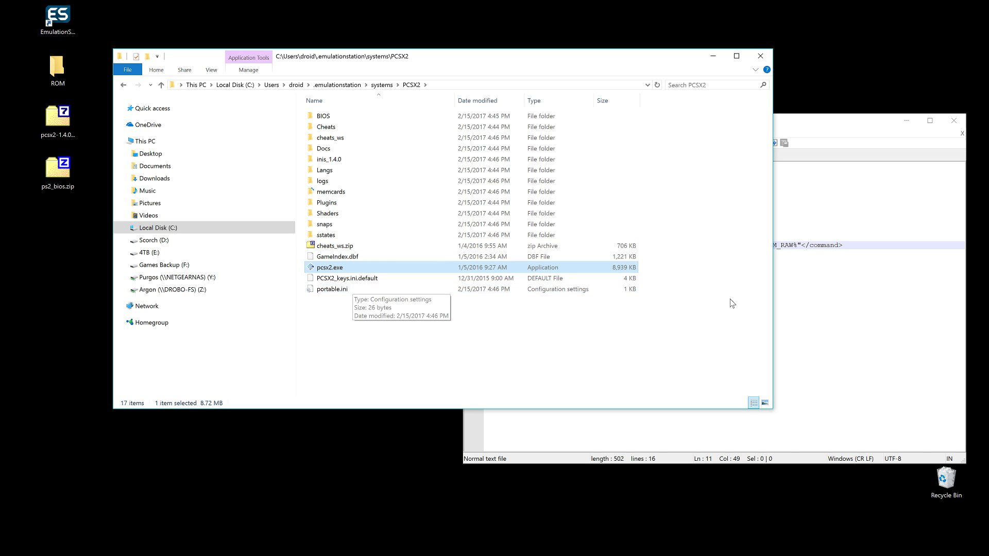
# Review the folder path from .emulationstation through systems to PCSX2 against the es_systems.cfg command entry.
pyautogui.click(337, 84)
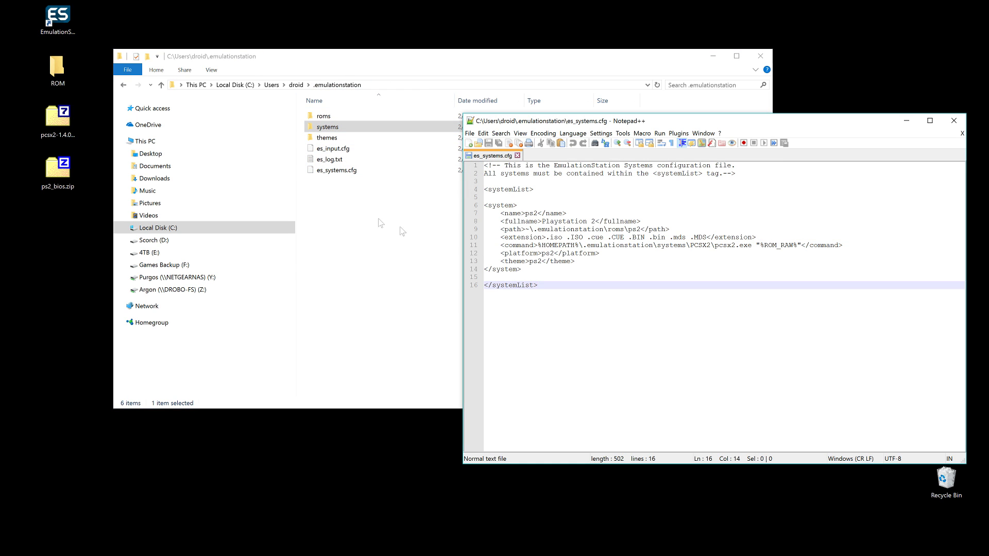
pyautogui.doubleClick(338, 129)
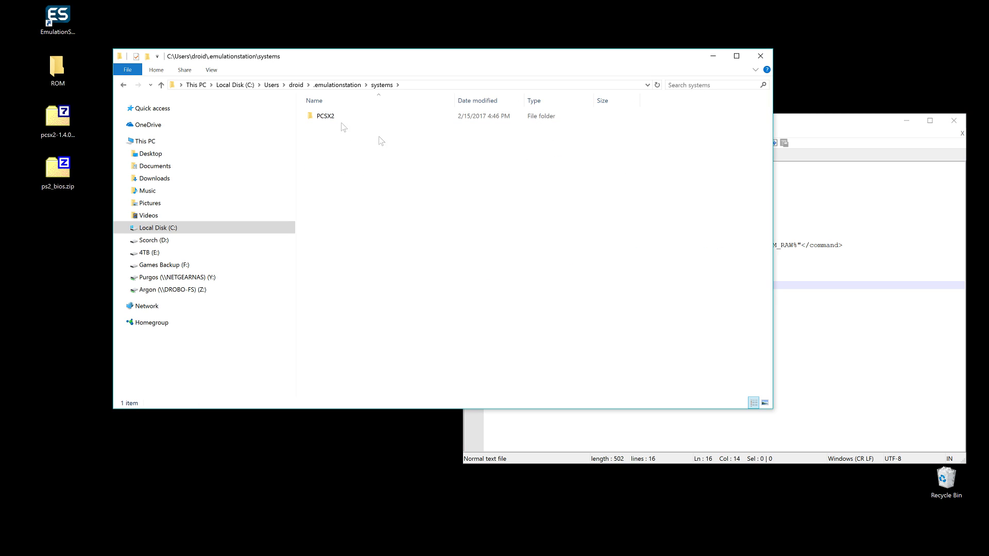
pyautogui.doubleClick(325, 116)
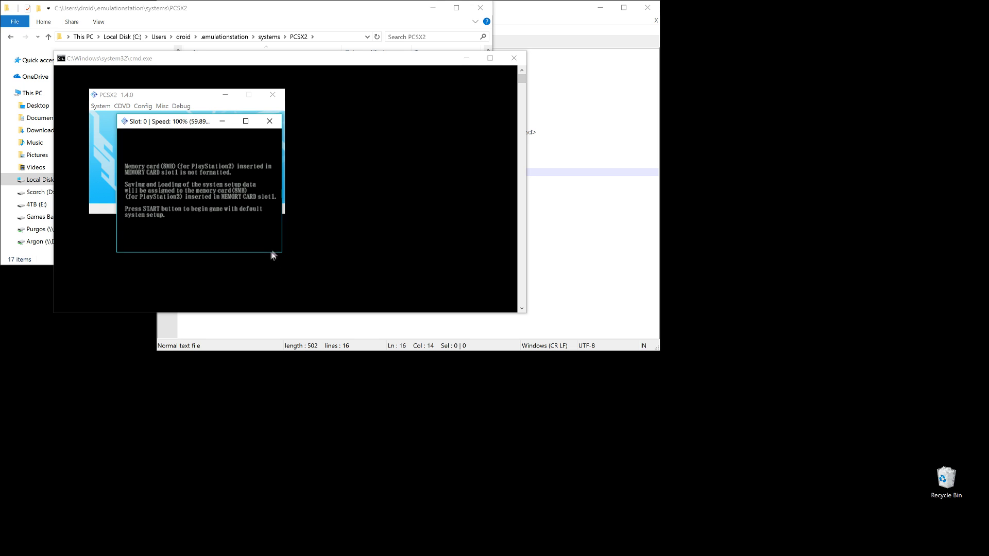
# Test the Devil May Cry game in an enlarged window, continuing past the memory card notice, and close it.
pyautogui.moveTo(282, 252); pyautogui.dragTo(477, 418)
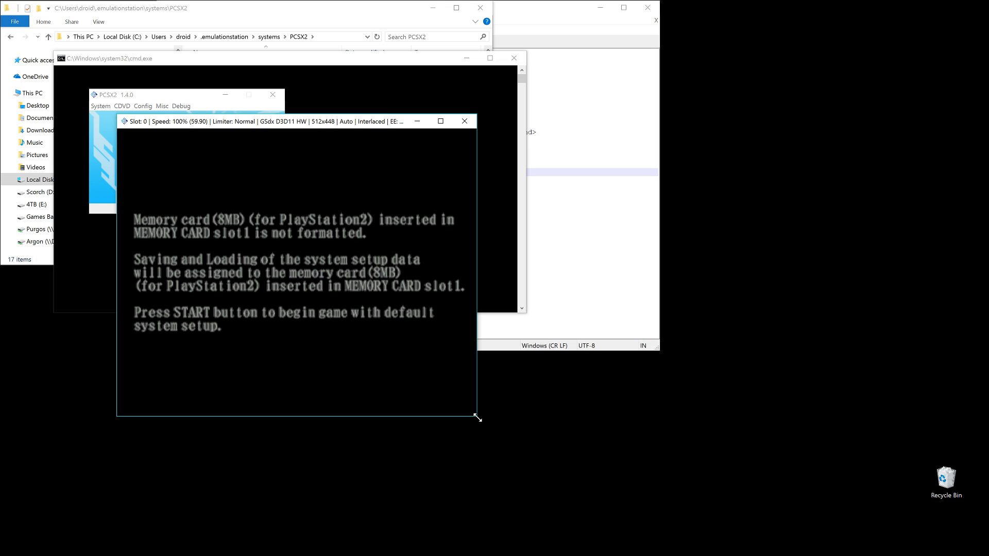
pyautogui.press('Return')
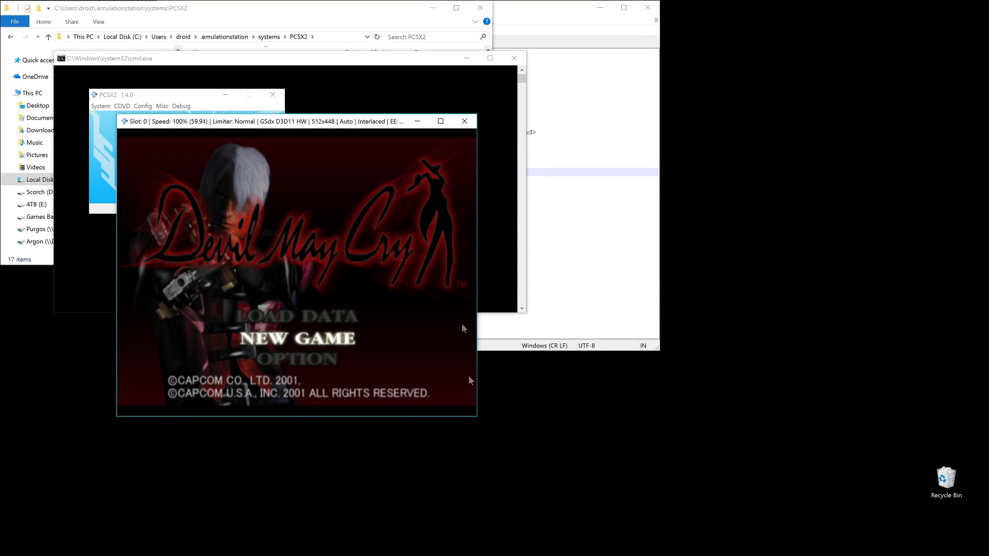
pyautogui.click(464, 121)
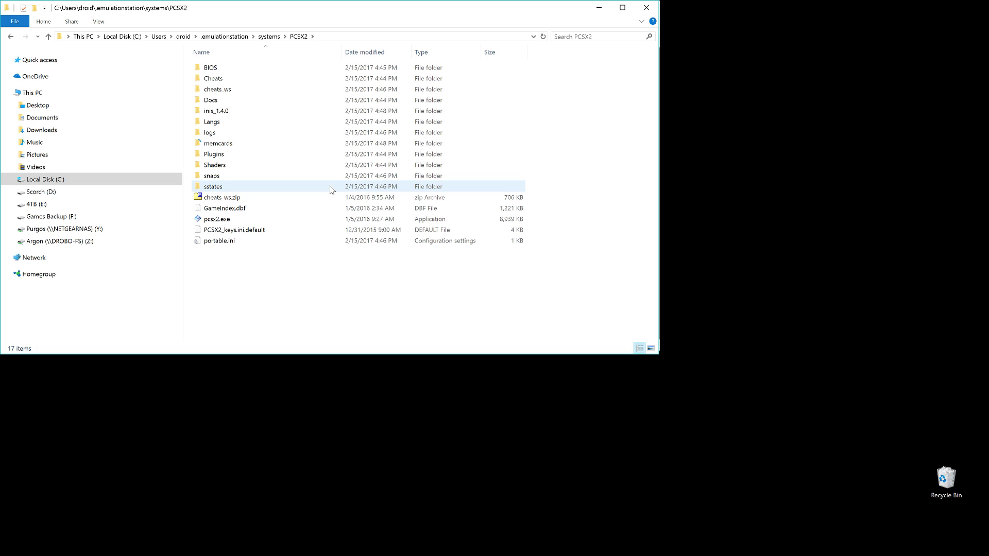
pyautogui.moveTo(265, 19); pyautogui.dragTo(493, 131)
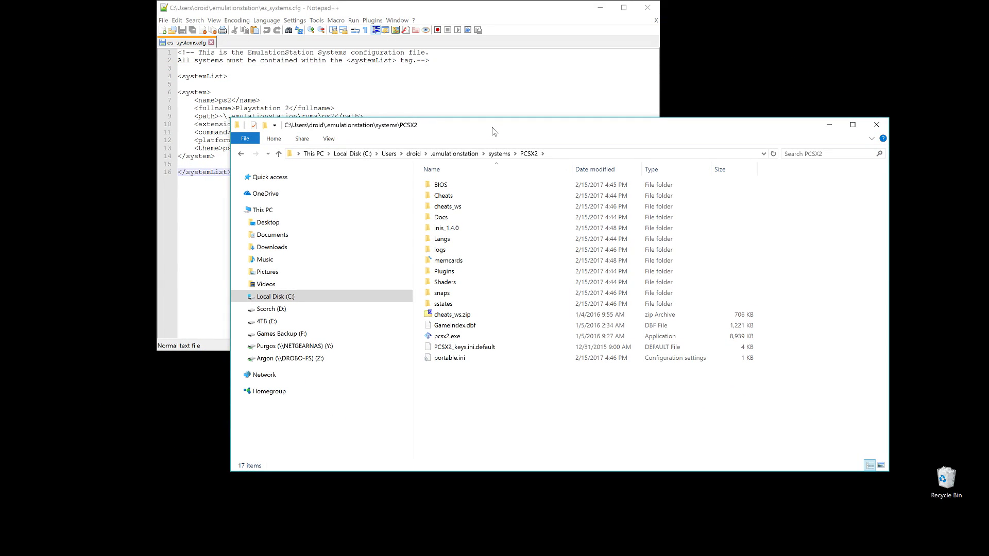